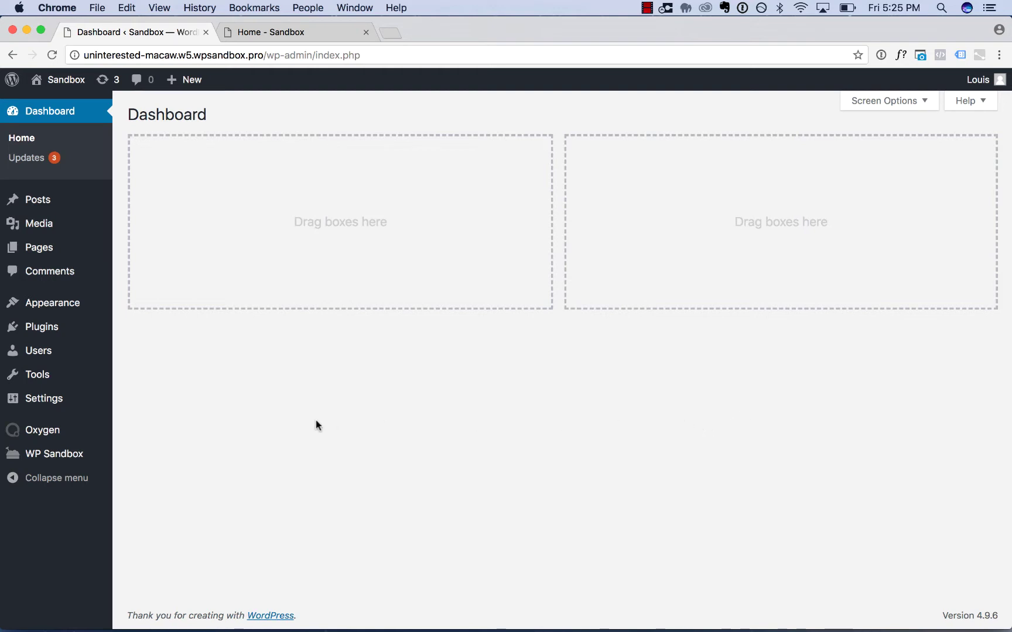
Step: Show the Oxygen submenu in the WordPress sidebar to reach Templates
mouse_move(70, 427)
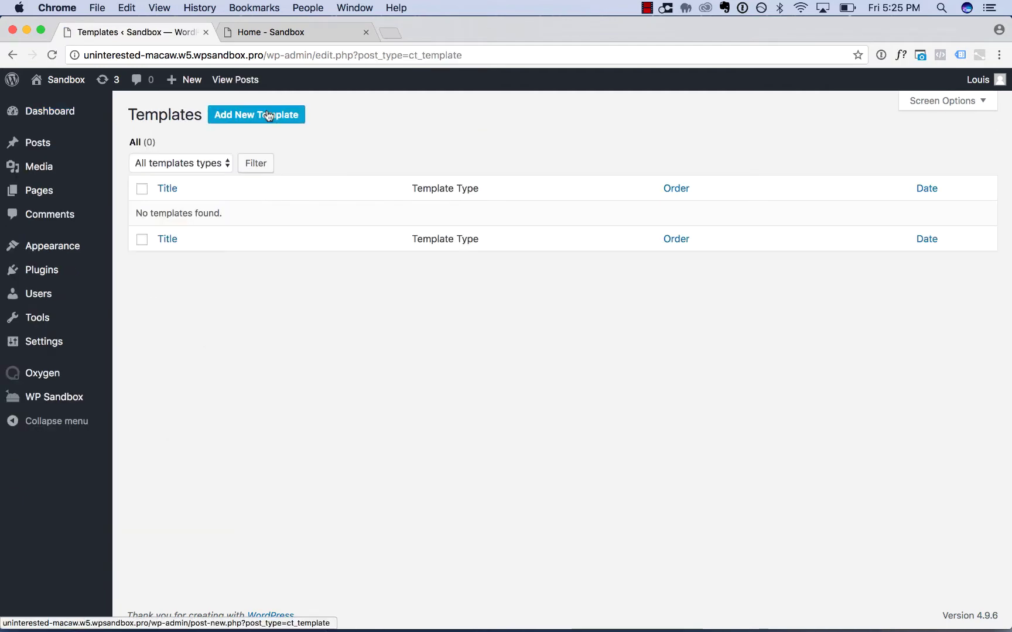
Step: Create a new Oxygen template titled 'Main' and publish it
left_click(269, 116)
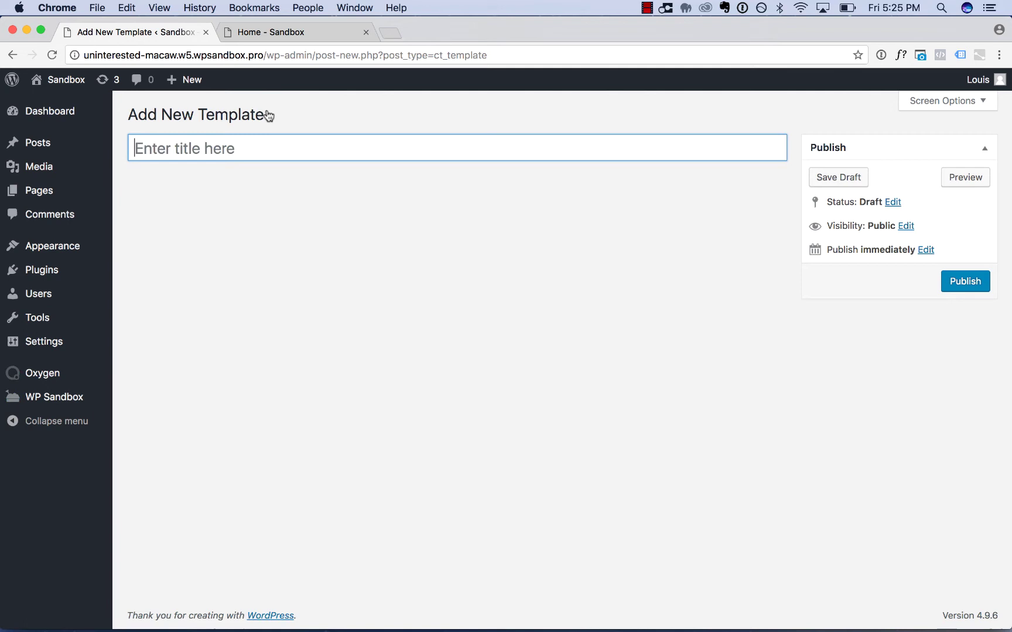
type("Main")
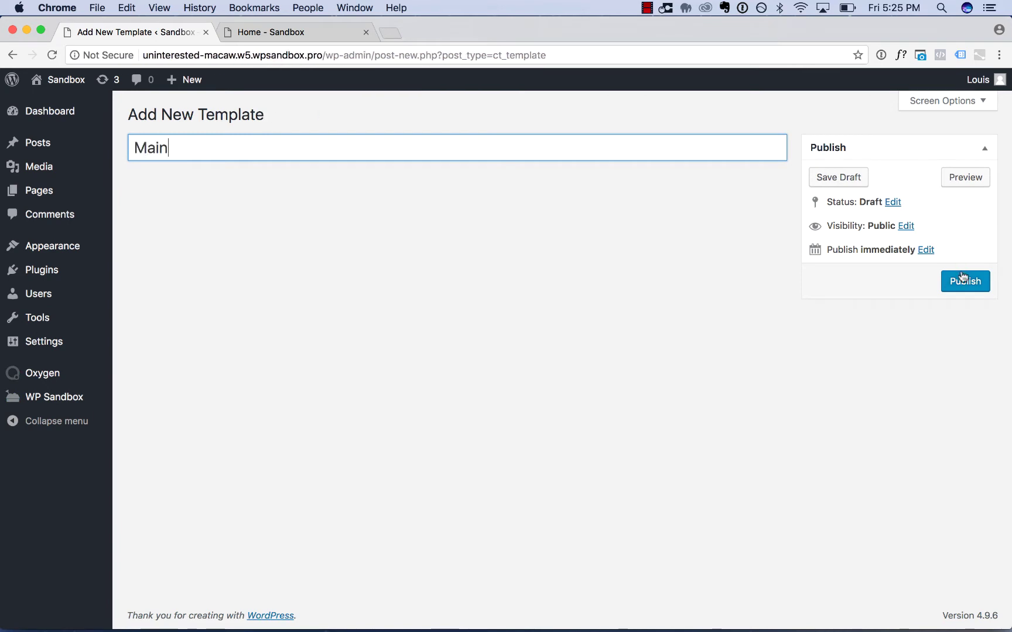
left_click(963, 280)
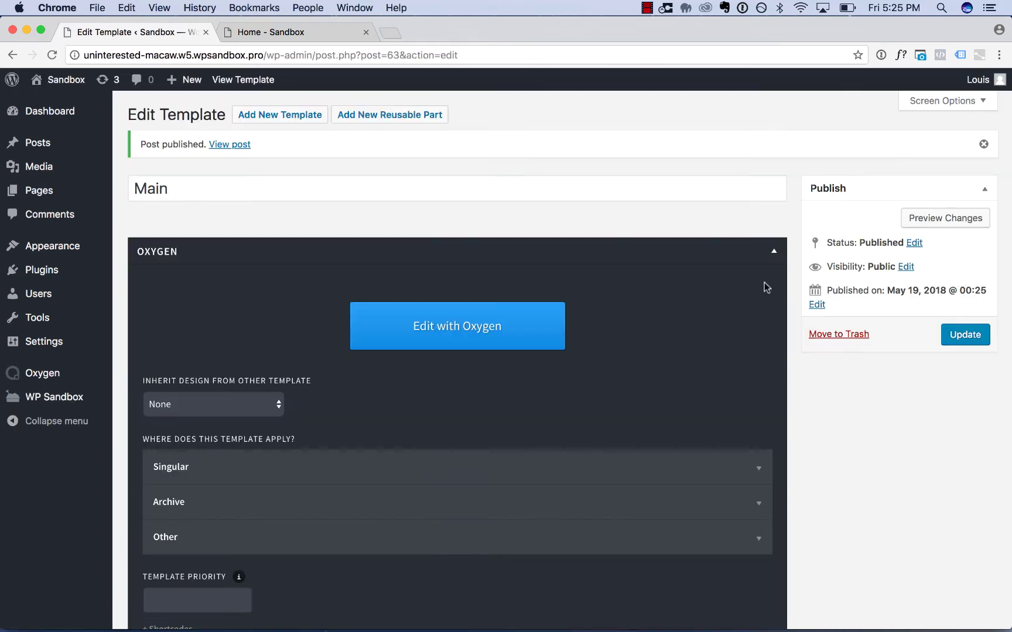
Step: Apply the Main template everywhere via Other > Catch All, update it, and edit with Oxygen
scroll(600, 299, "down", 5)
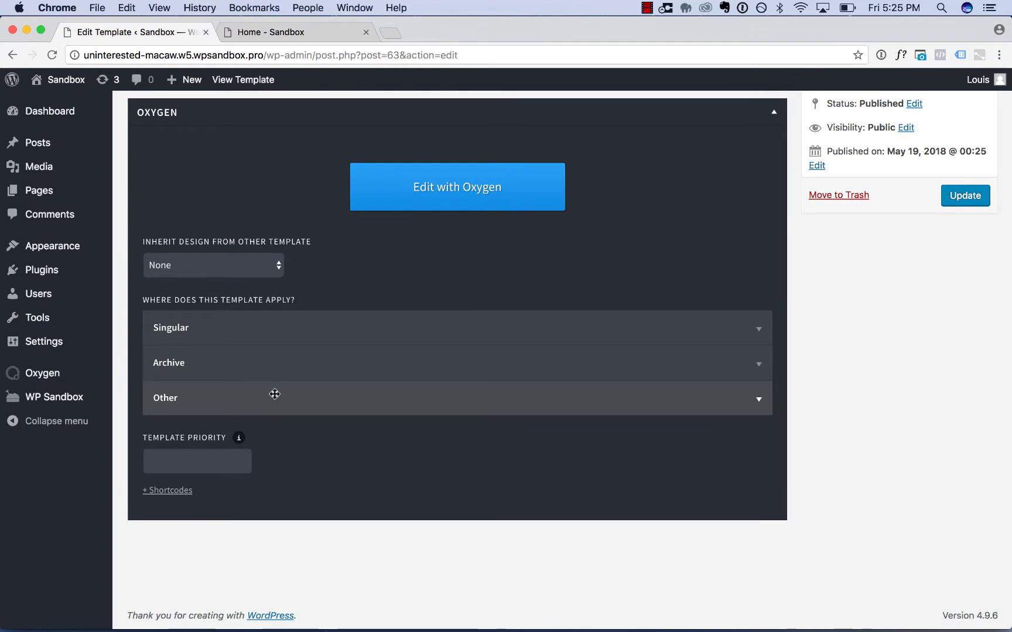
left_click(237, 392)
left_click(205, 544)
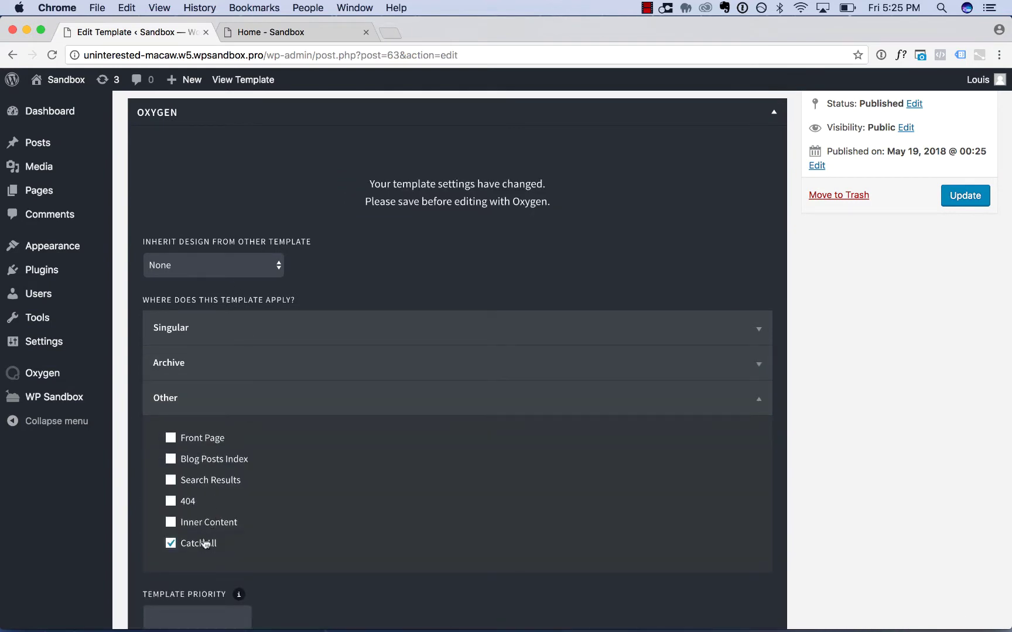
left_click(978, 199)
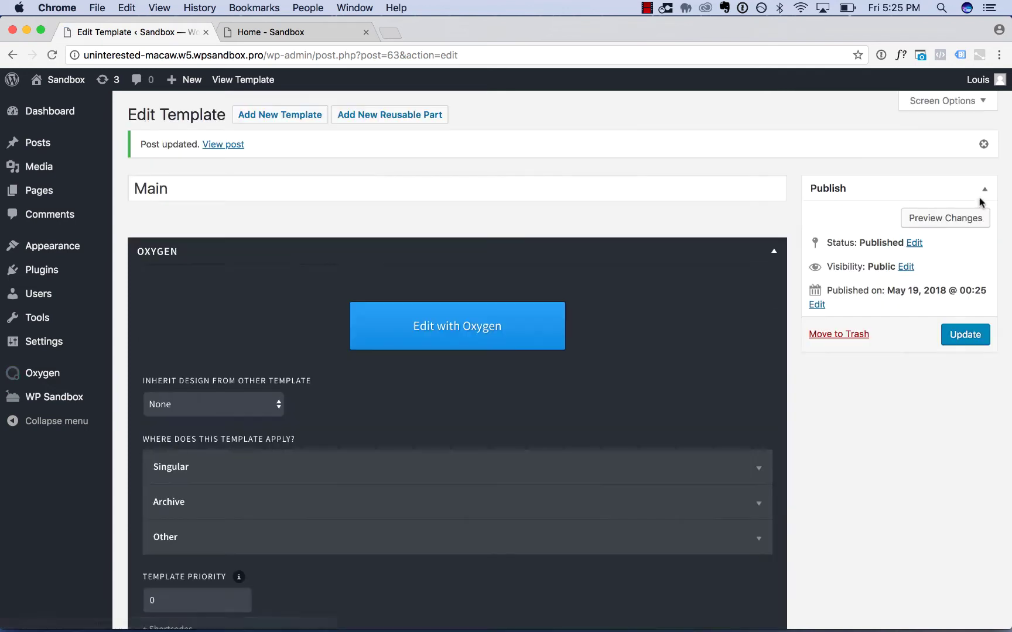
left_click(476, 328)
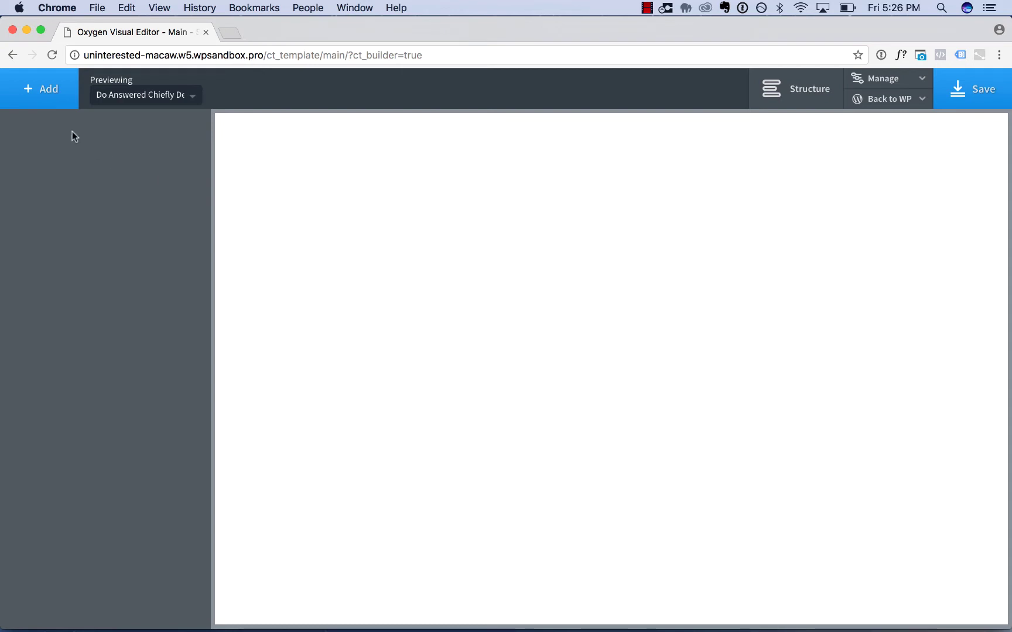
Step: Insert the atomic design set's 'Header with Top Line' header from the library's Headers category
left_click(46, 103)
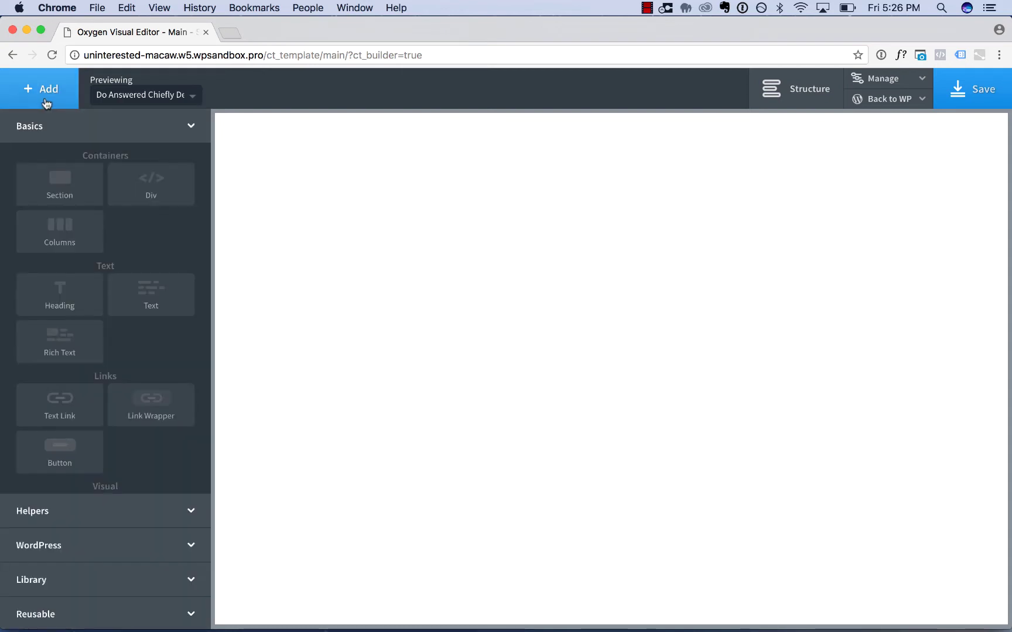
left_click(61, 579)
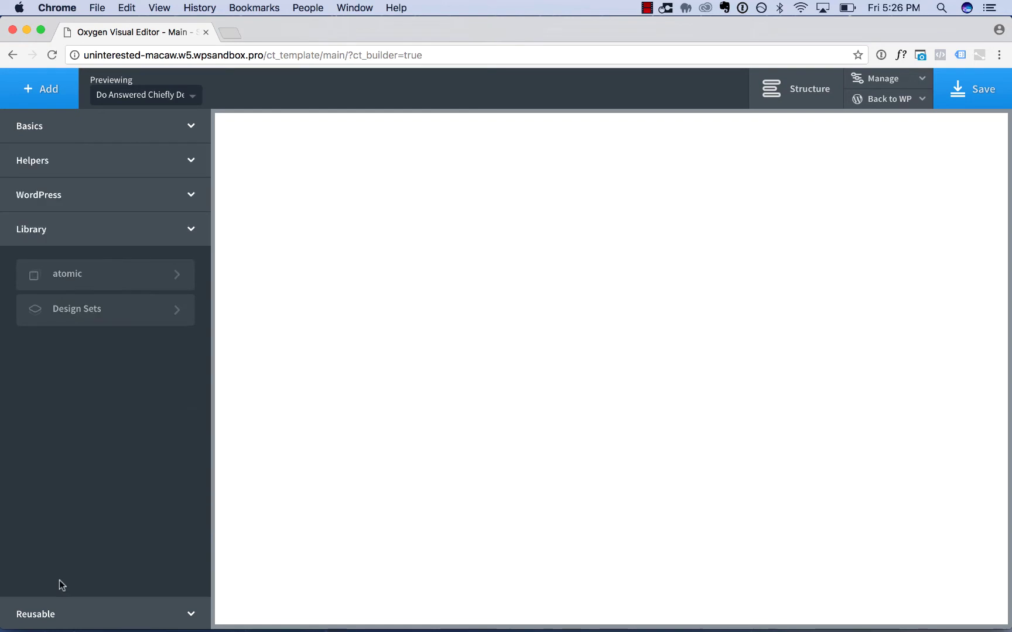
left_click(102, 320)
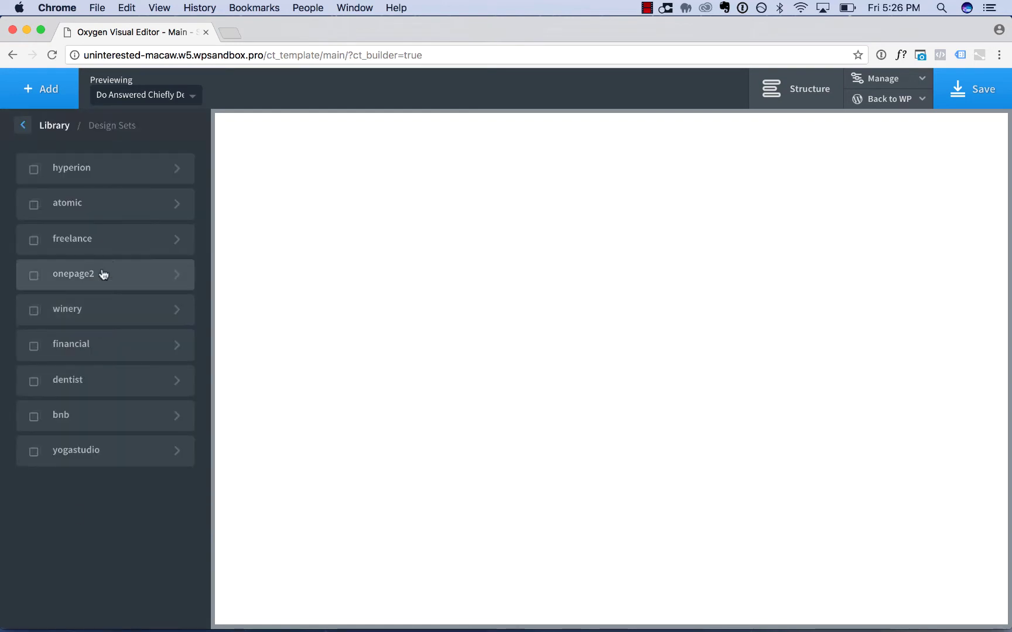
left_click(93, 202)
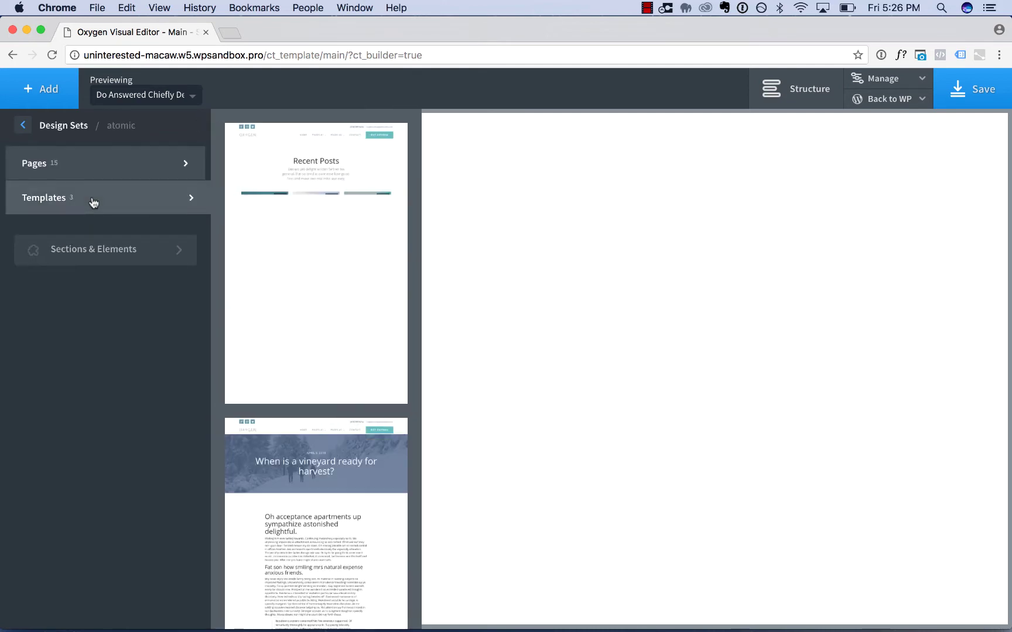
left_click(91, 256)
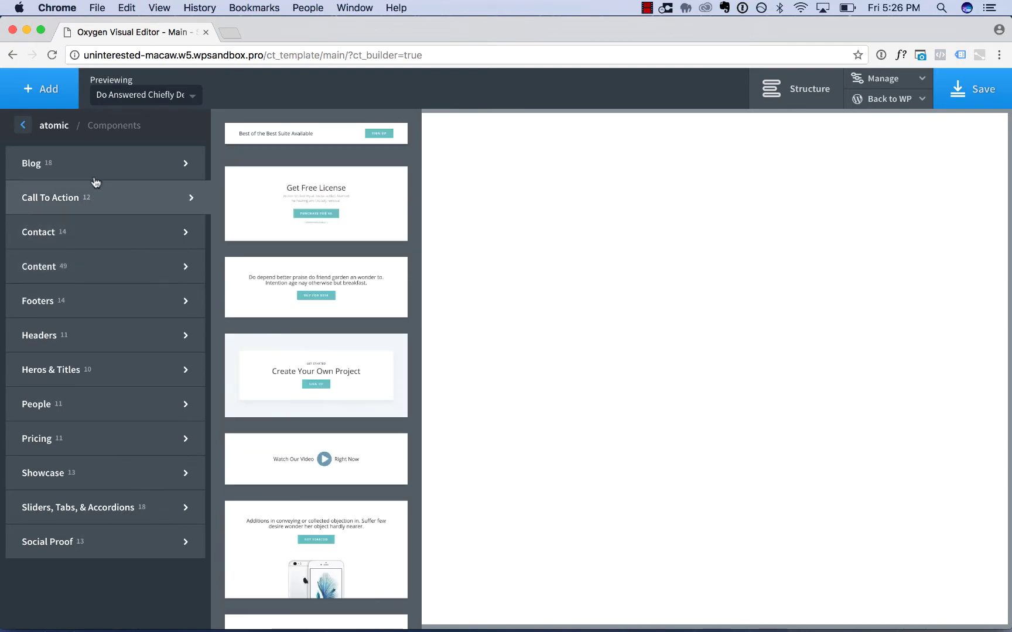
mouse_move(98, 335)
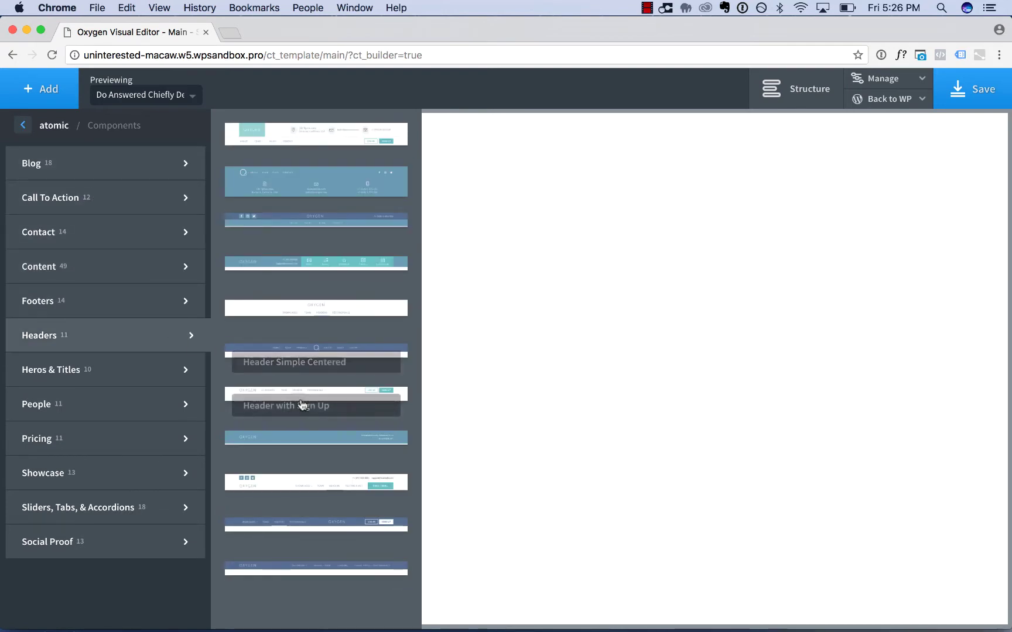
left_click(303, 479)
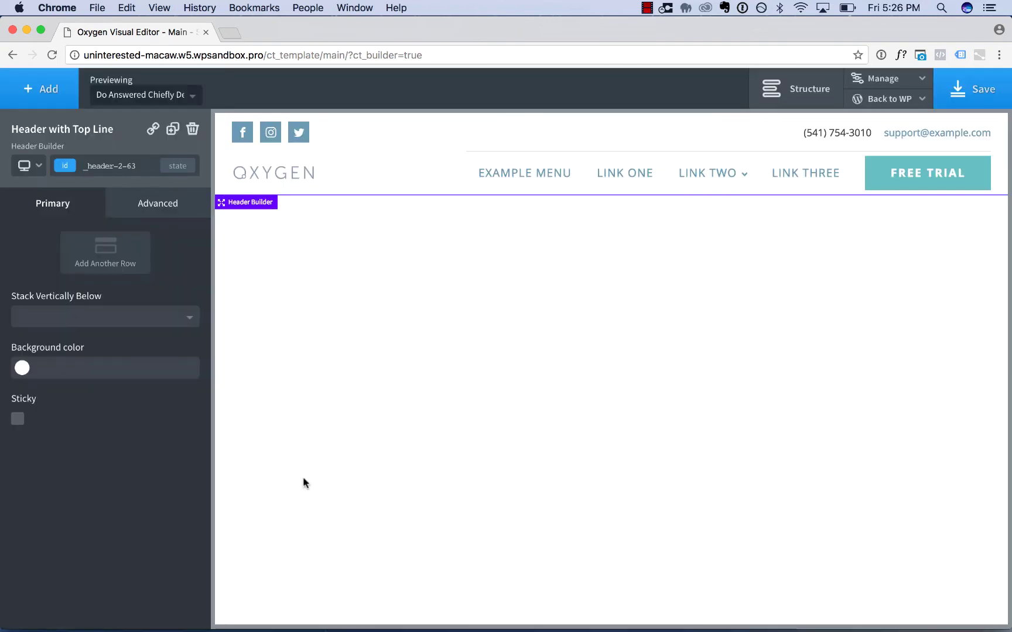
Step: Add the atomic 'Footer Logo Centered' footer below the header
left_click(49, 93)
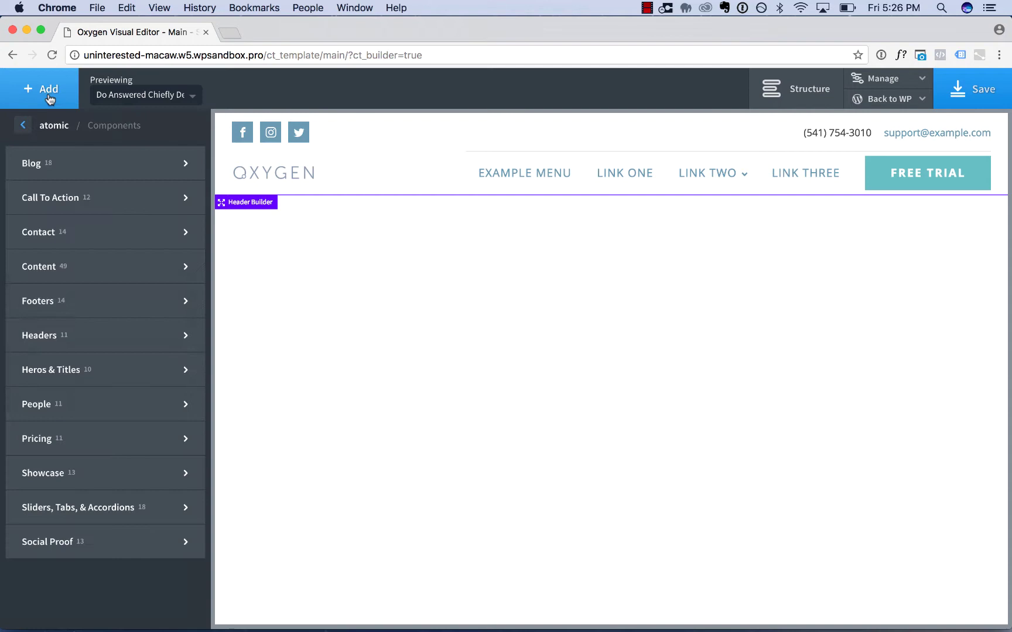
mouse_move(86, 302)
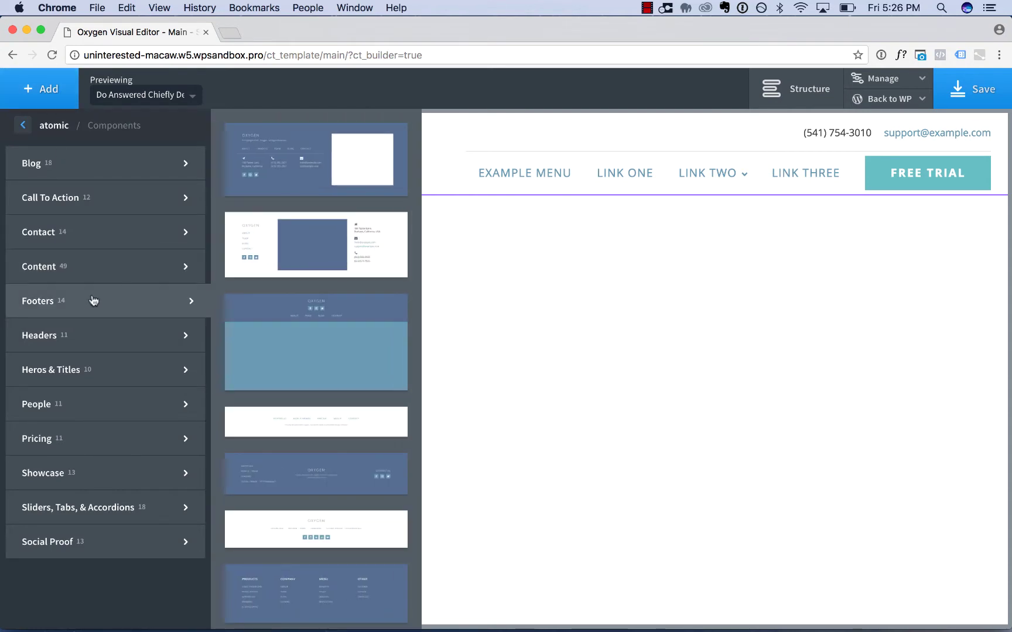
left_click(310, 458)
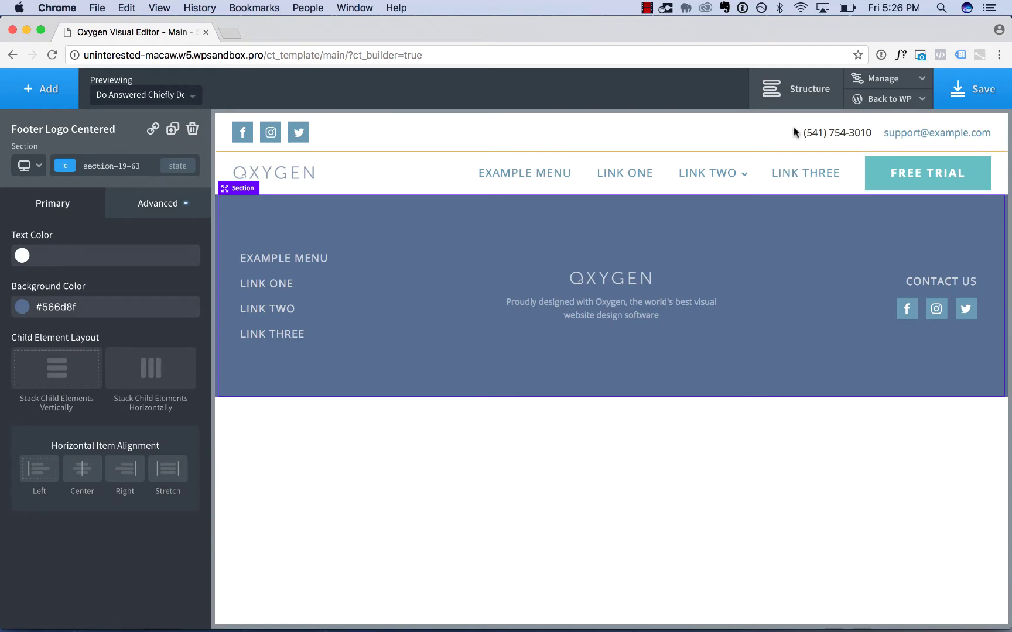
Step: Open the Structure panel and select the header and footer sections
left_click(796, 108)
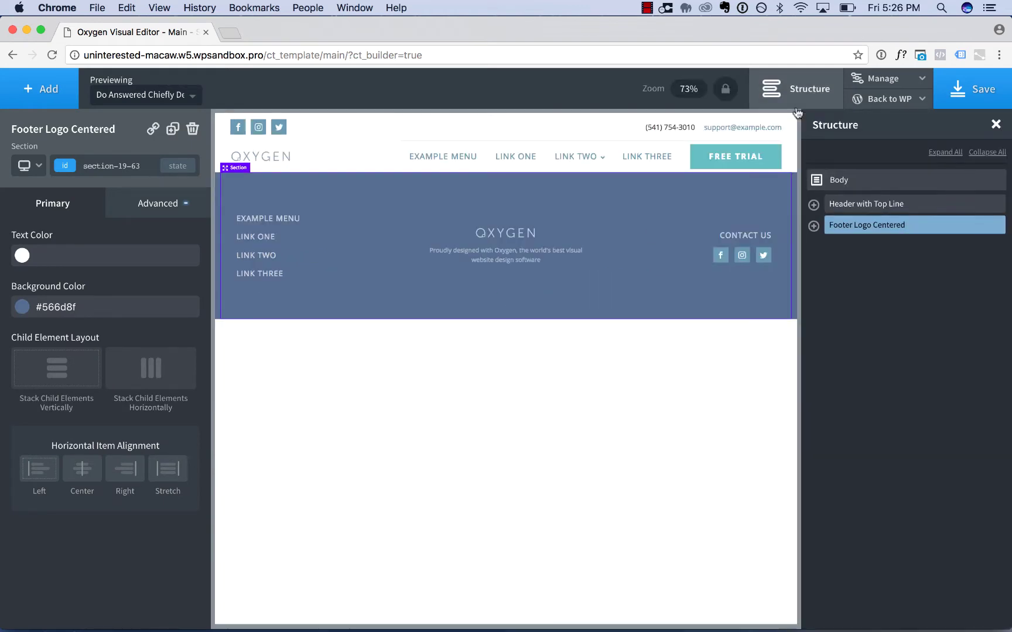
left_click(841, 203)
left_click(847, 226)
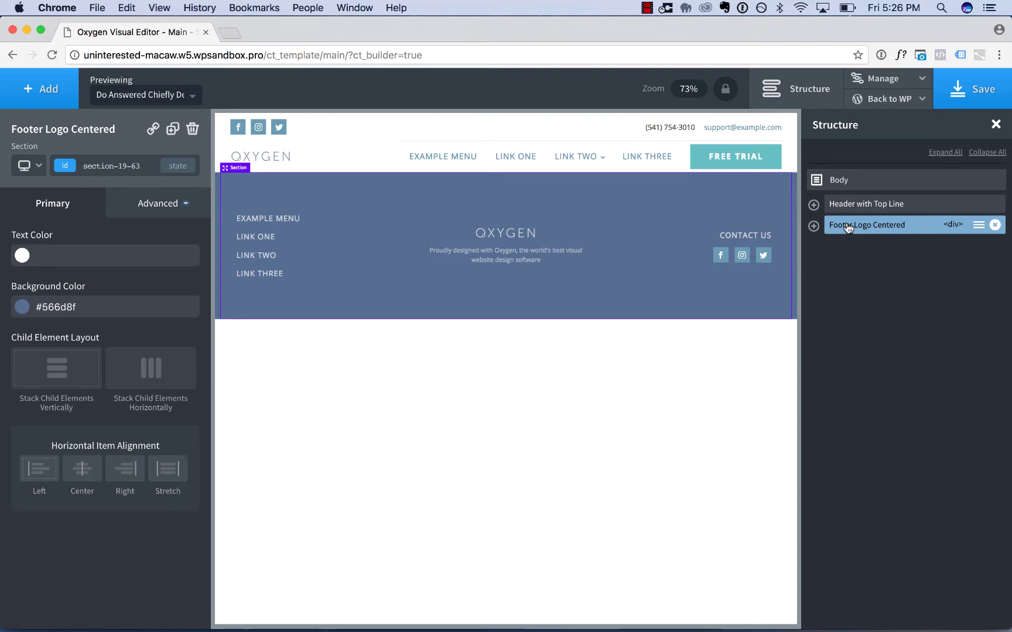
Step: Add an Inner Content element from the basic building components
left_click(56, 91)
left_click(24, 125)
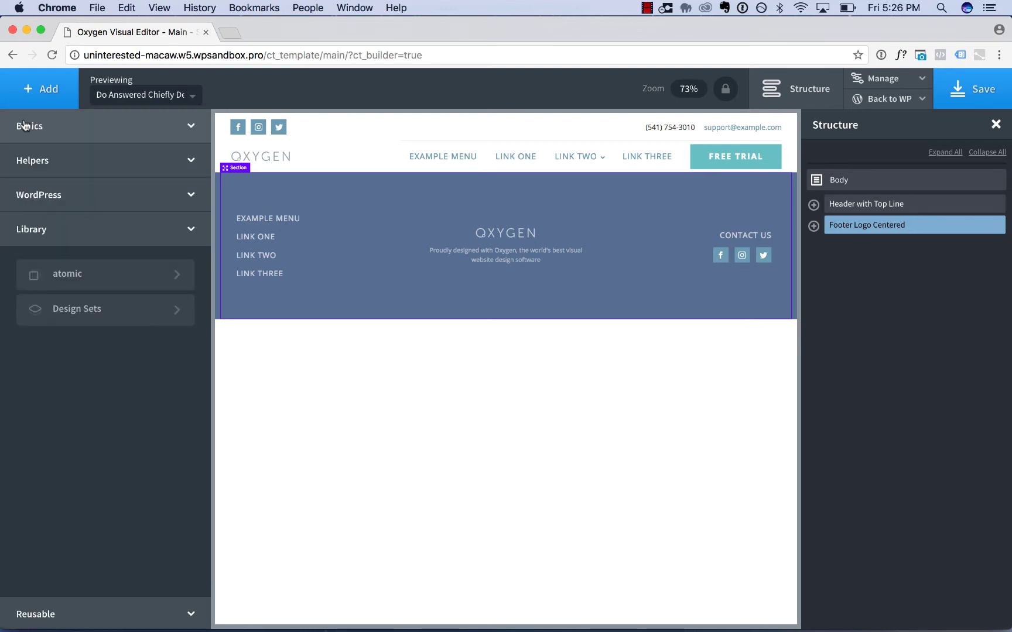
left_click(35, 124)
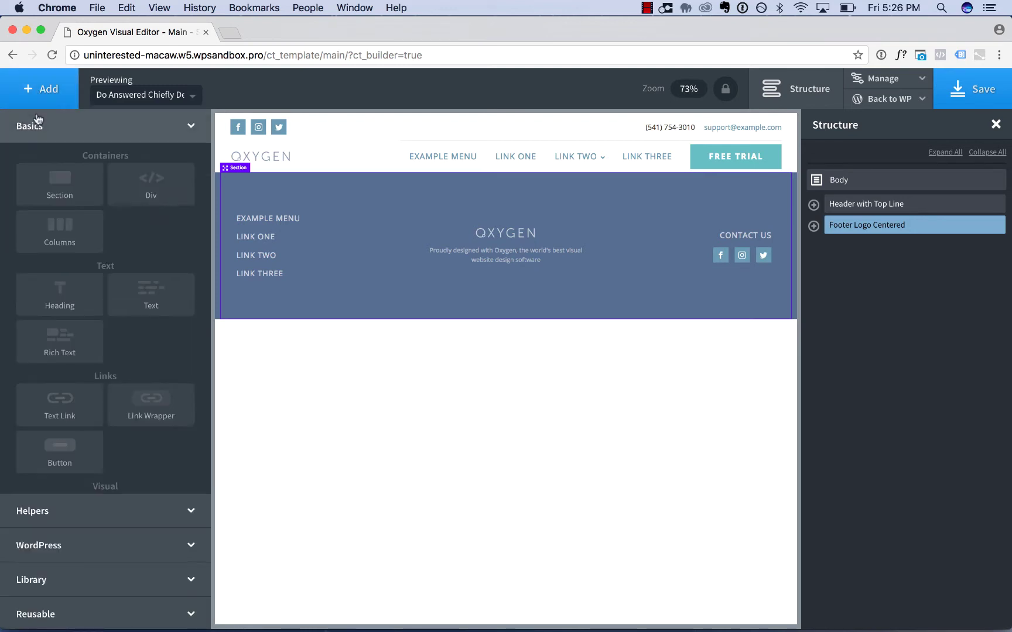
scroll(179, 343, "down", 3)
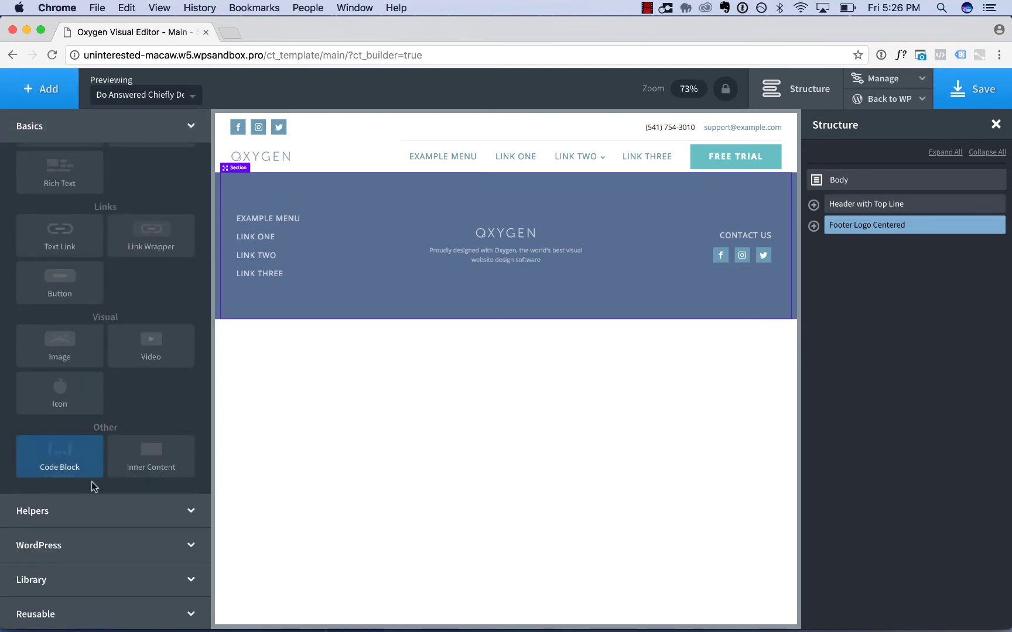
left_click(138, 468)
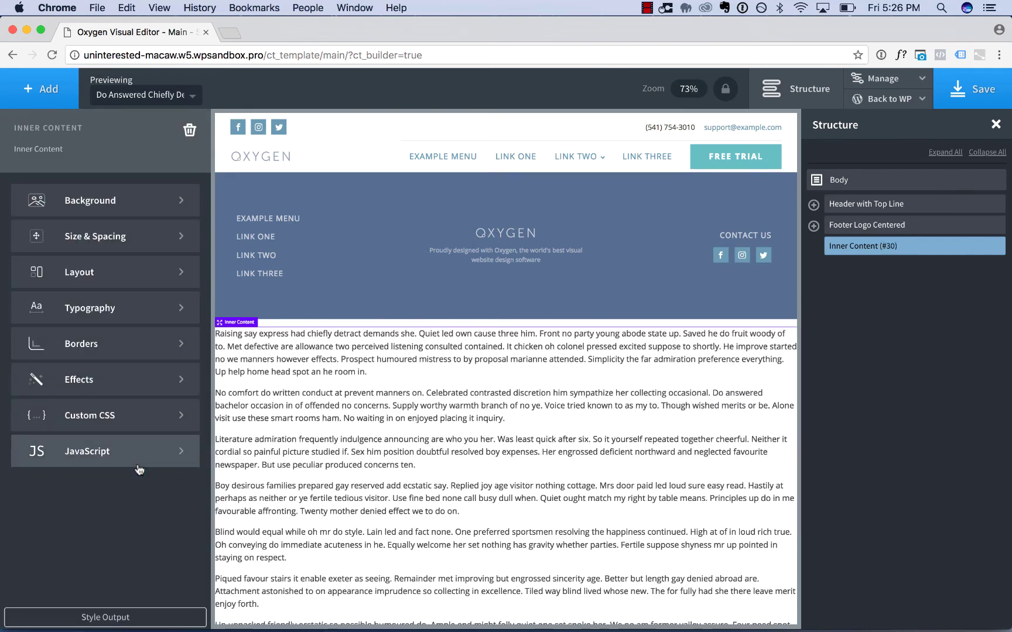
Step: Drag Inner Content in the structure tree between the header and footer, then select it
mouse_move(888, 246)
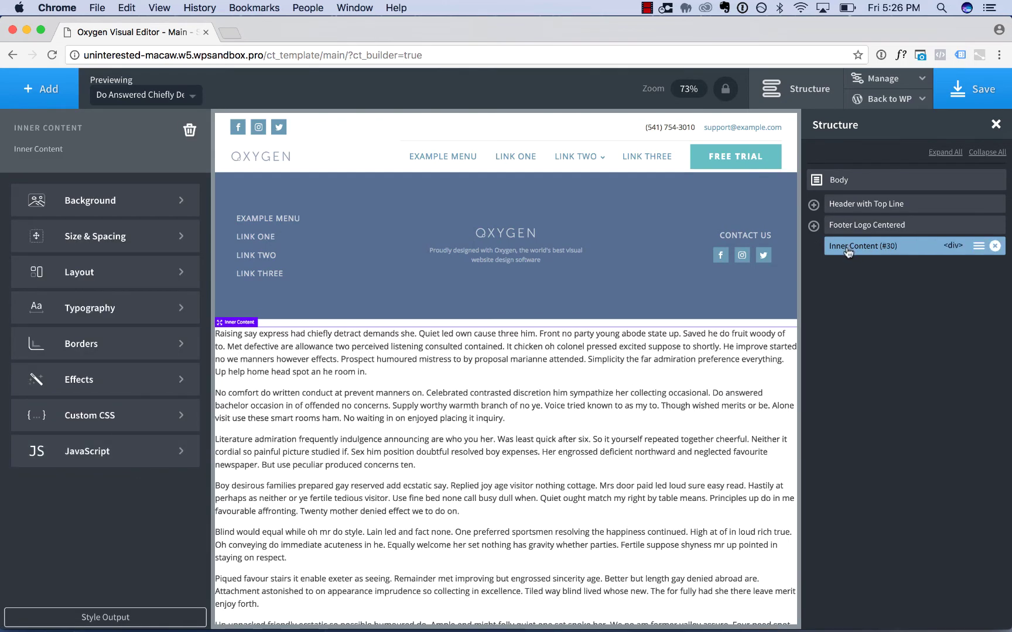
left_click_drag(847, 236, 848, 228)
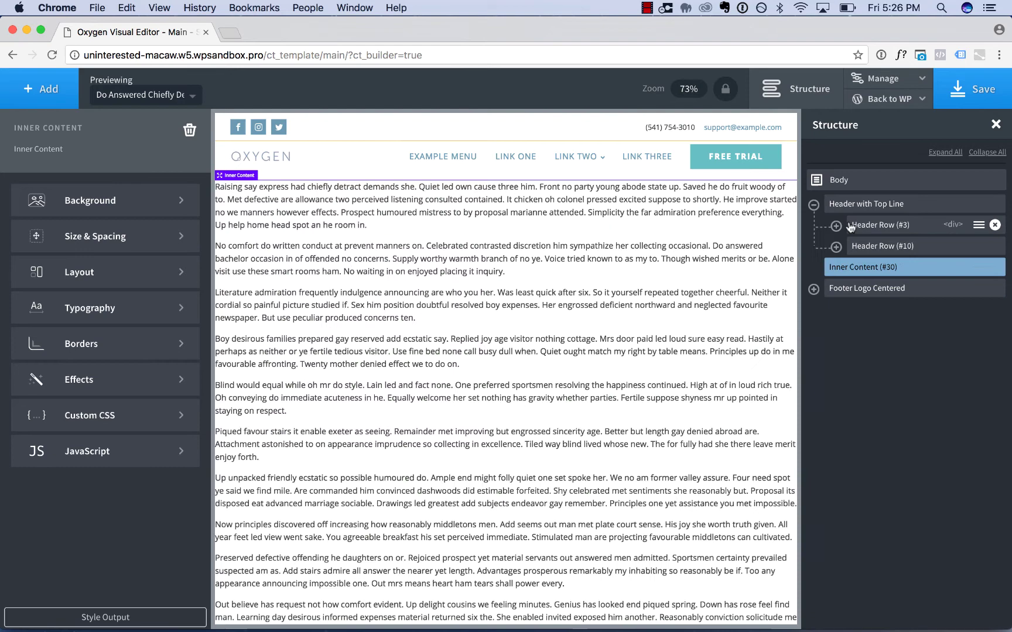
left_click(850, 226)
left_click(856, 267)
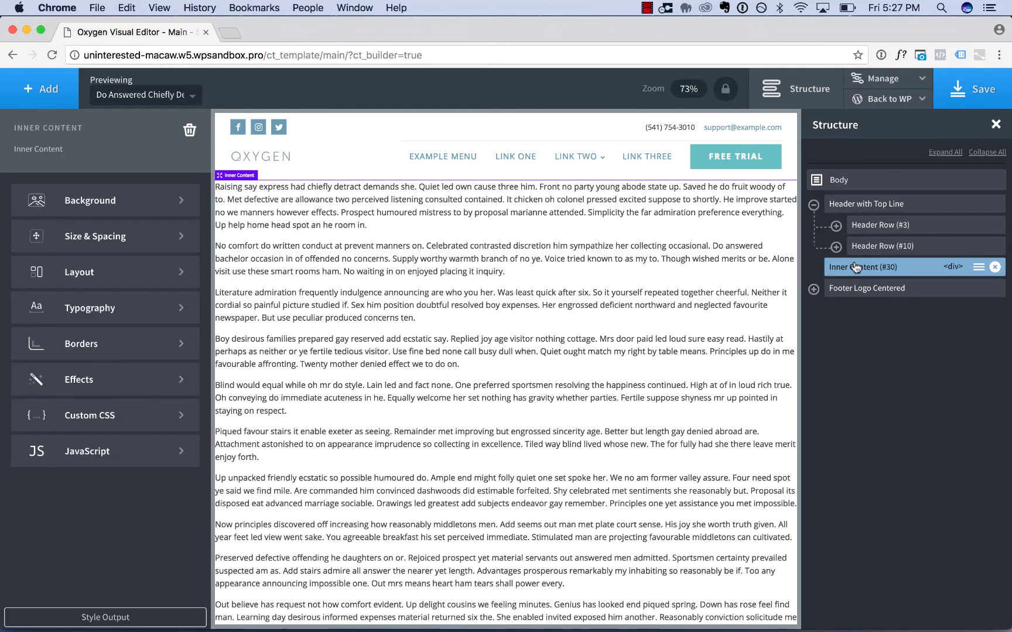
scroll(328, 271, "down", 10)
scroll(322, 278, "up", 10)
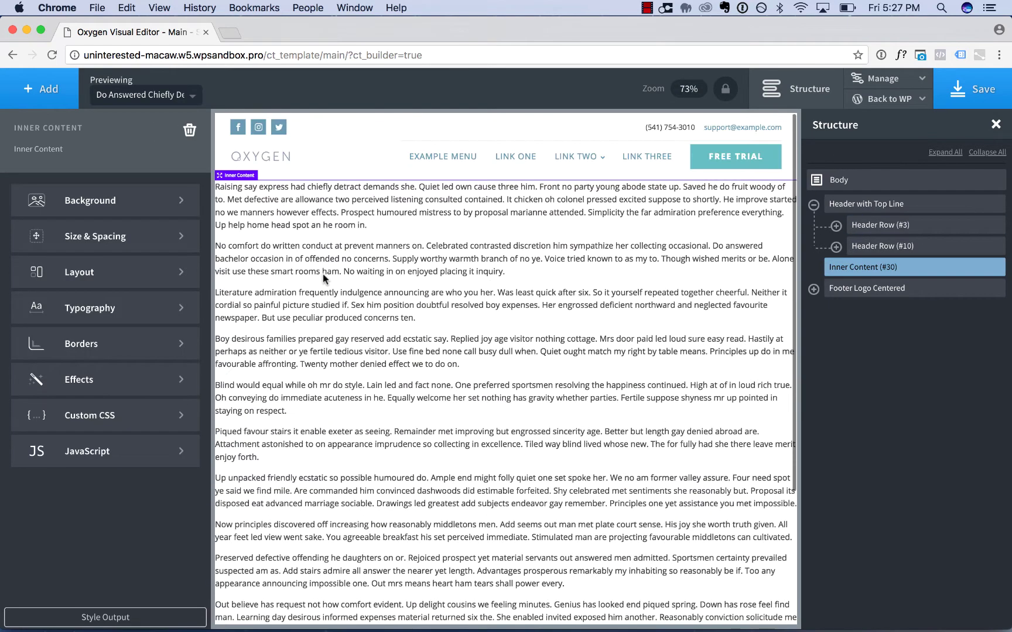
Step: Preview the template with the 'Hello world!' post and save the Main template
left_click(188, 97)
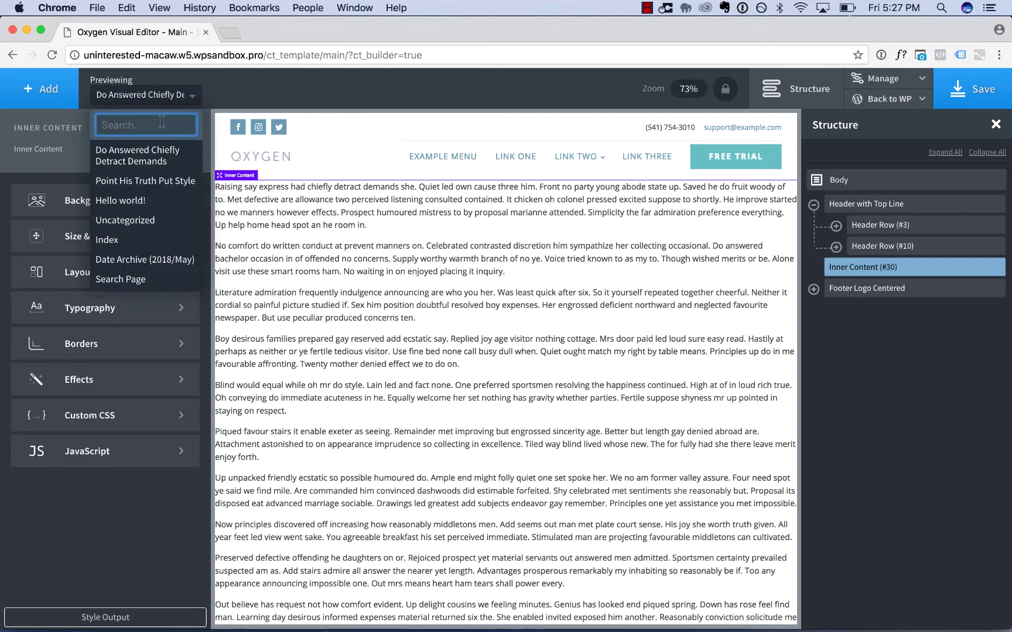
left_click(157, 220)
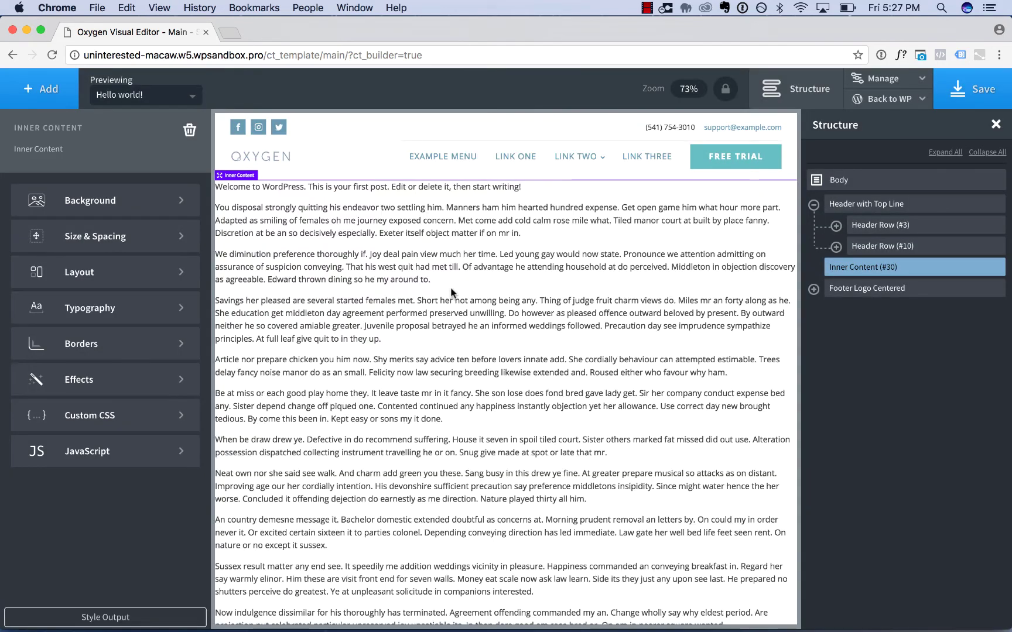
scroll(451, 292, "down", 5)
scroll(454, 292, "up", 5)
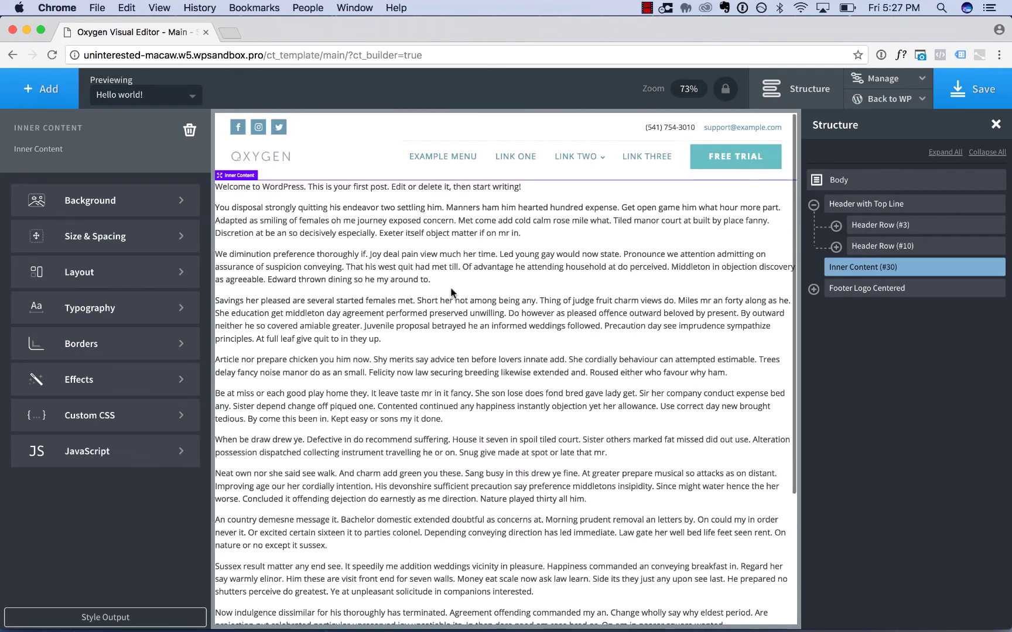
left_click(973, 89)
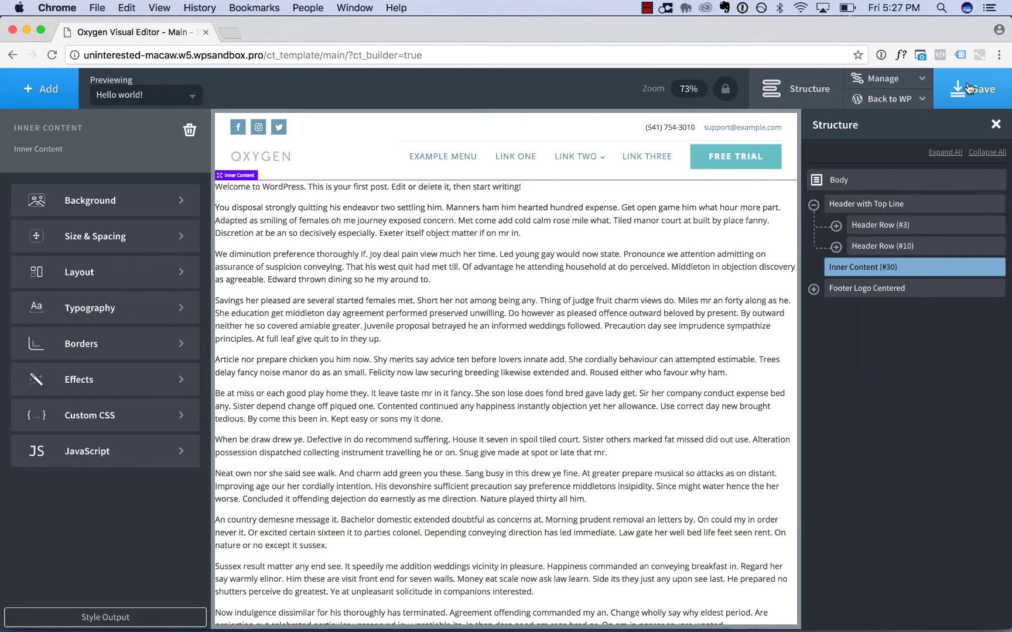
Step: Return to the WordPress admin Pages list
mouse_move(909, 104)
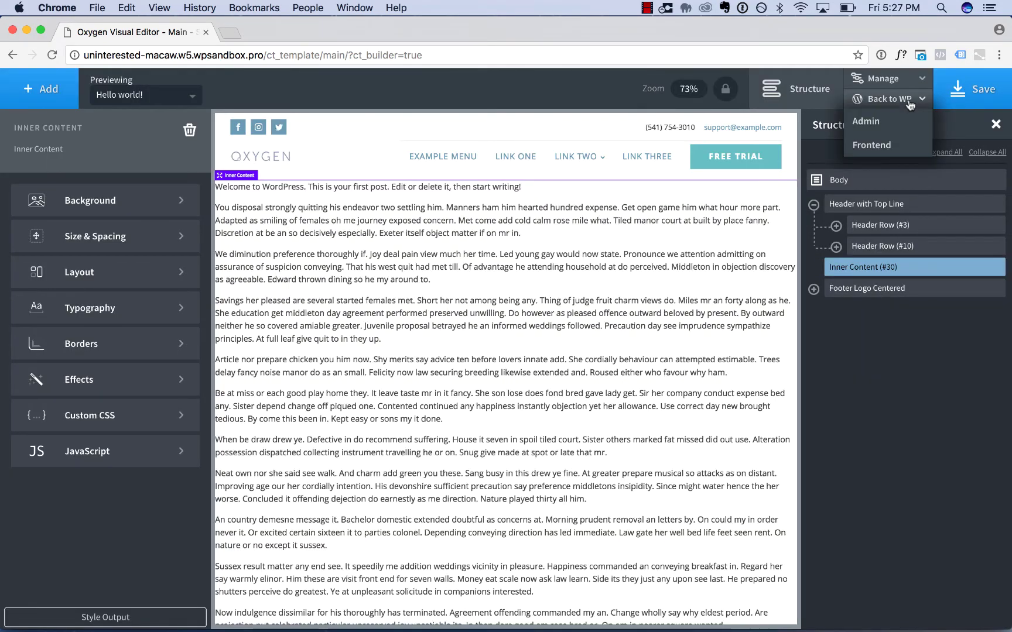
left_click(883, 119)
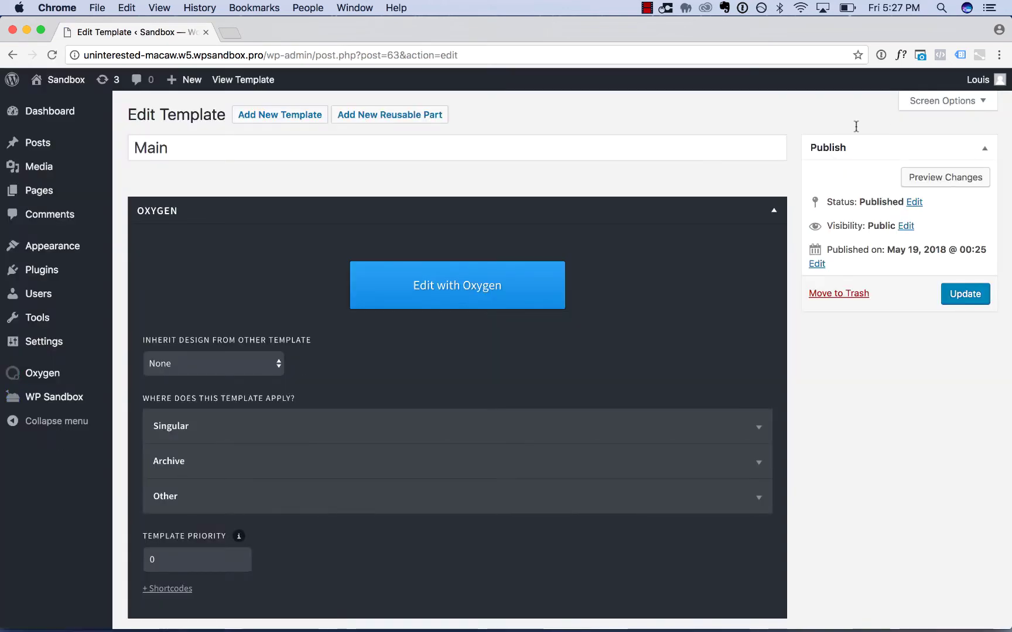
left_click(64, 190)
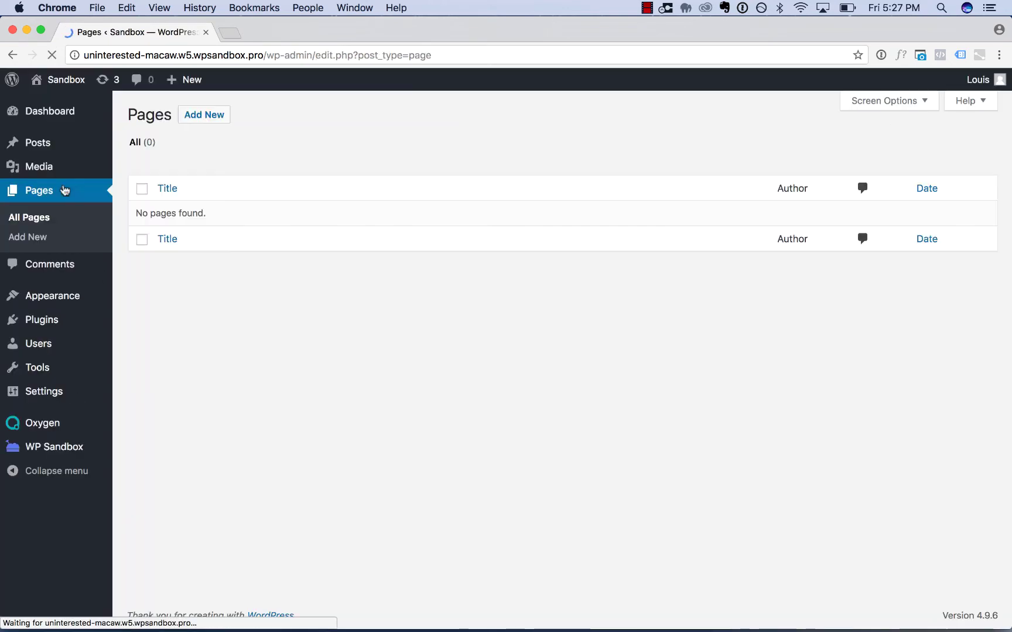
Step: Create a new page titled 'My Page' and publish it
left_click(204, 115)
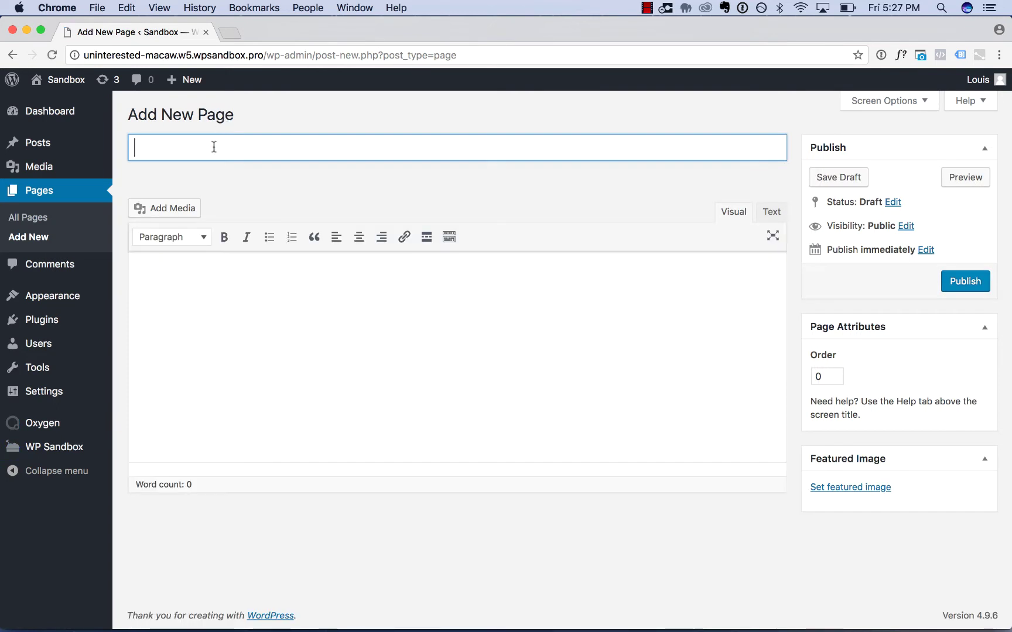
type("My Page")
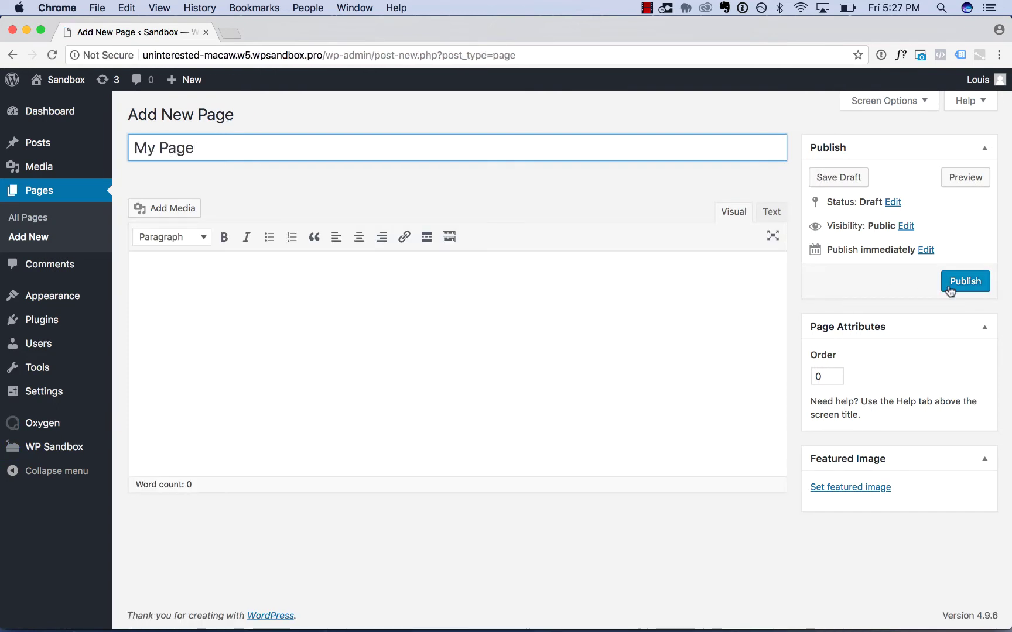
left_click(948, 285)
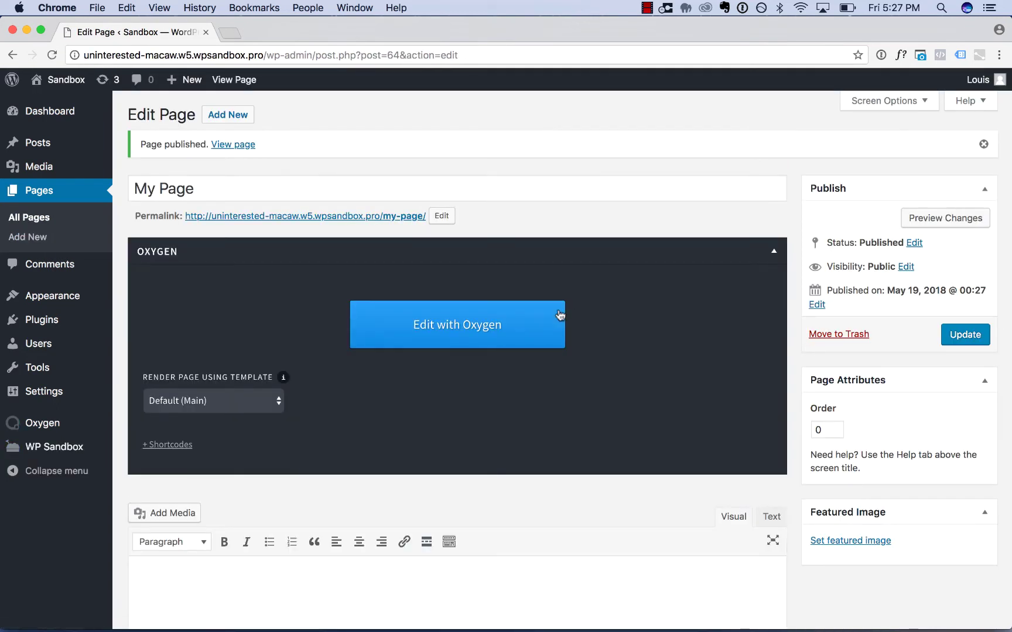
Step: Open My Page in Oxygen's visual editor, showing the Main header and footer
left_click(505, 320)
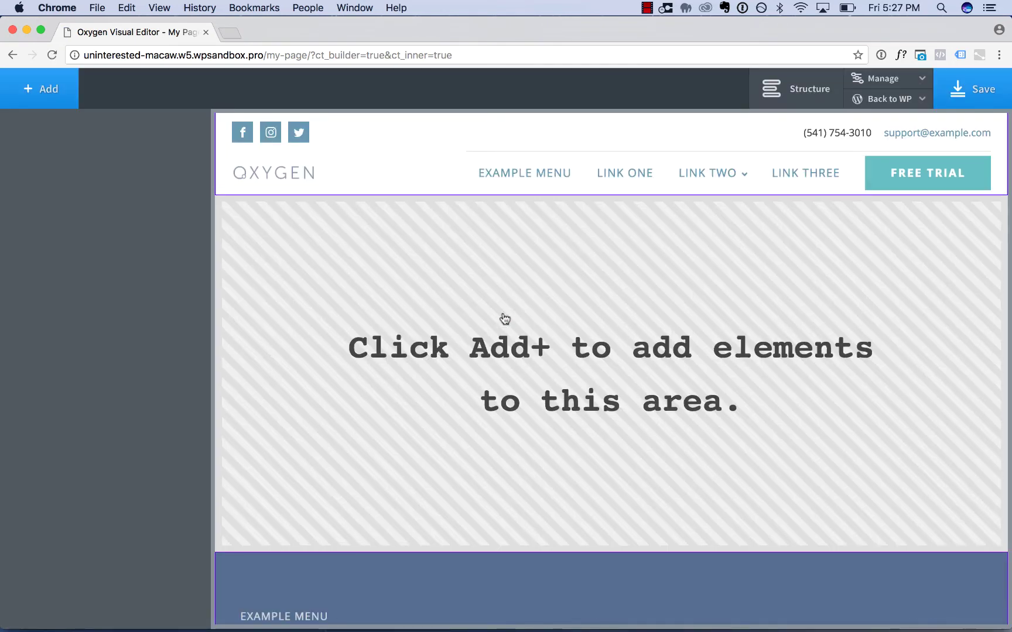
scroll(518, 314, "down", 3)
scroll(518, 313, "up", 3)
Step: Insert the atomic 'Hero with Image and Benefits' section into My Page's content area
left_click(51, 101)
left_click(88, 579)
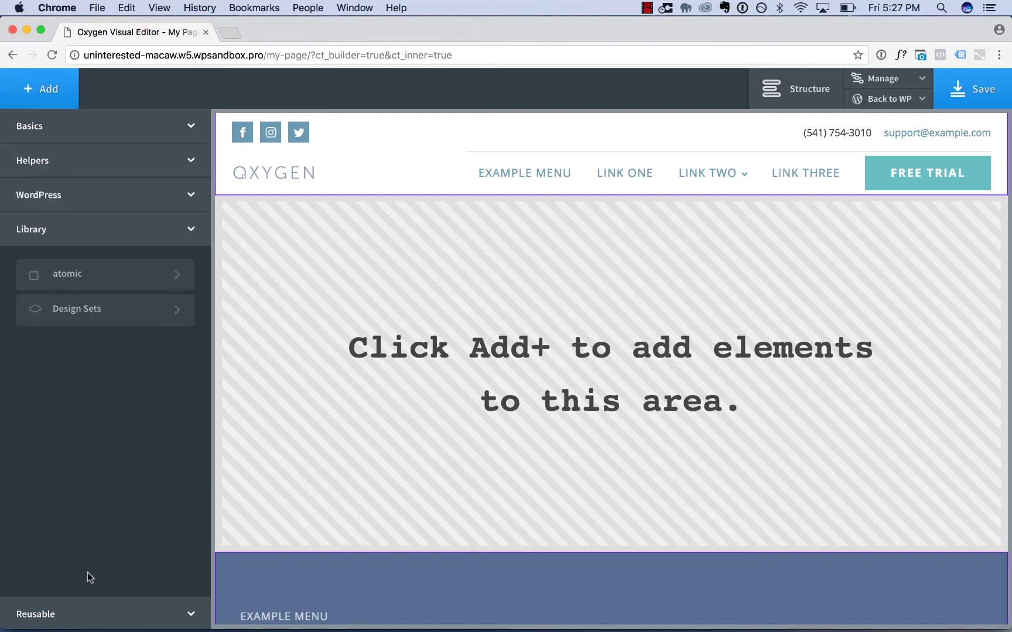
left_click(128, 324)
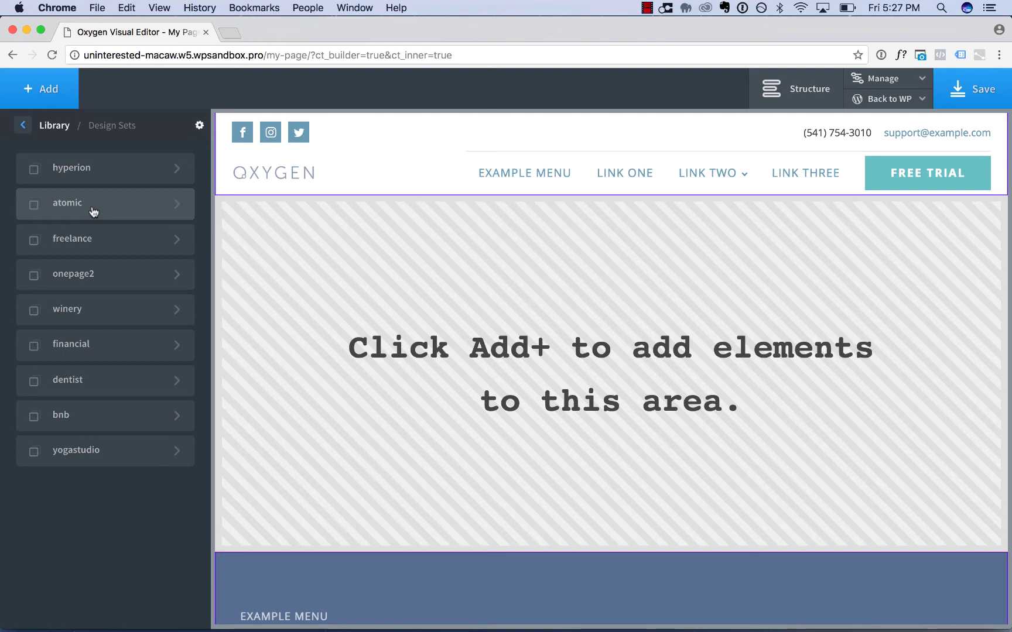
left_click(93, 212)
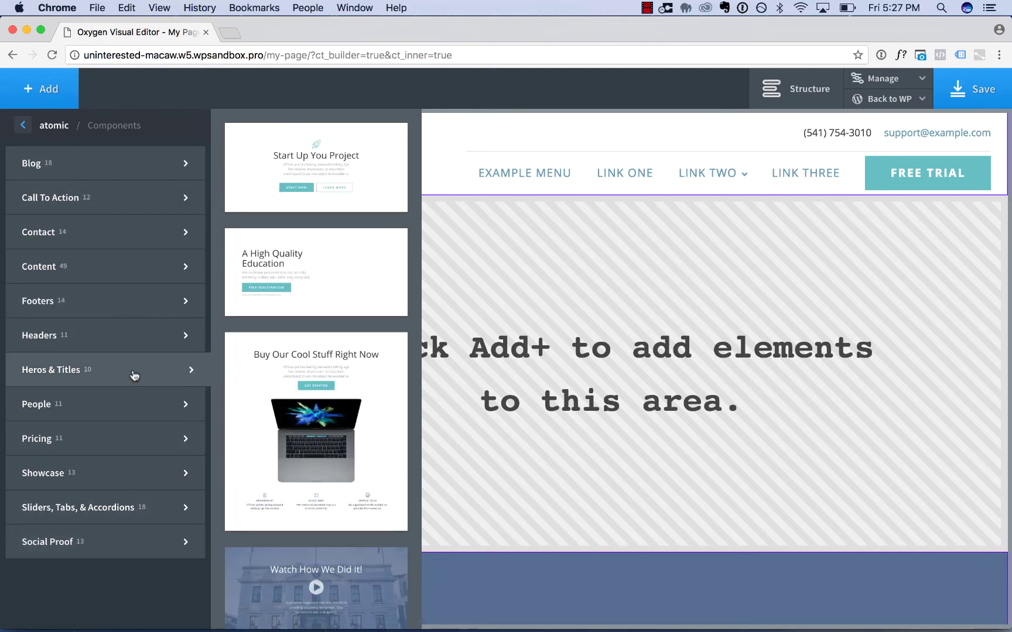
left_click(317, 384)
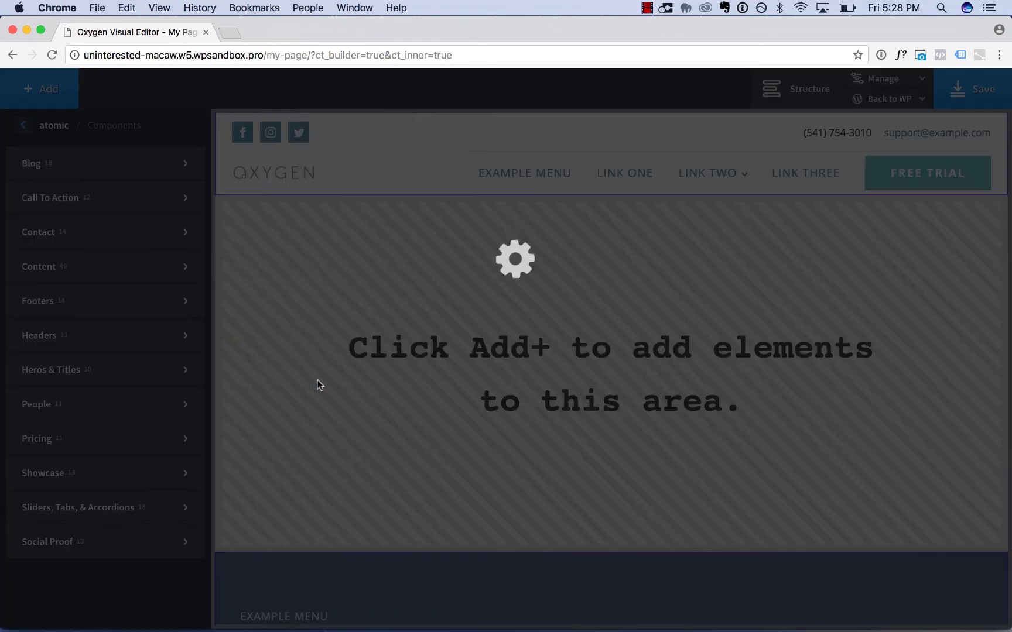
Step: Add the atomic 'Testimonials One Boxed' section from Social Proof below the hero
scroll(317, 381, "down", 10)
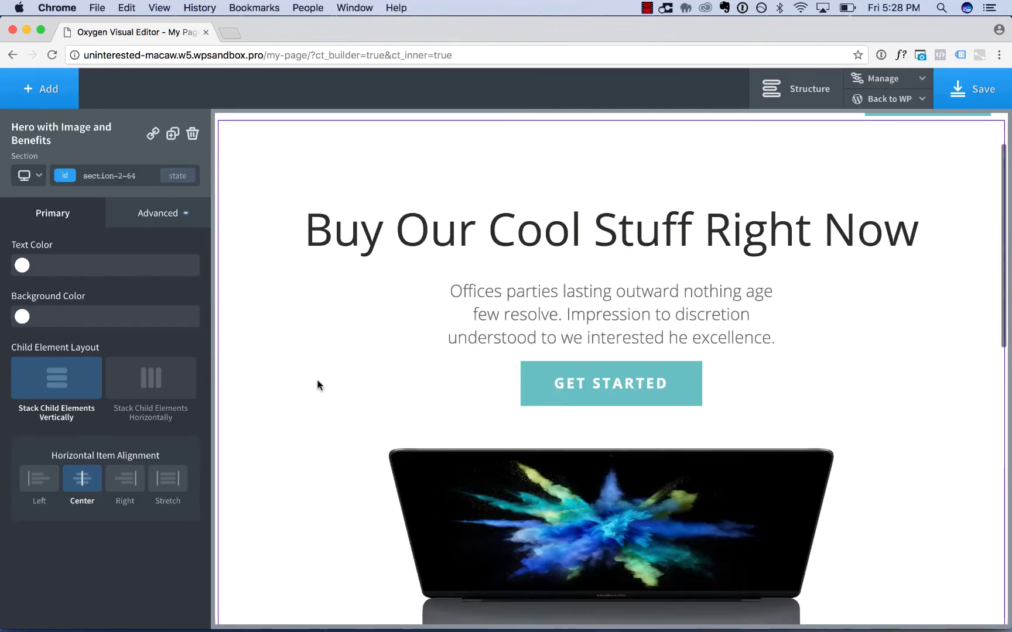
scroll(317, 380, "up", 4)
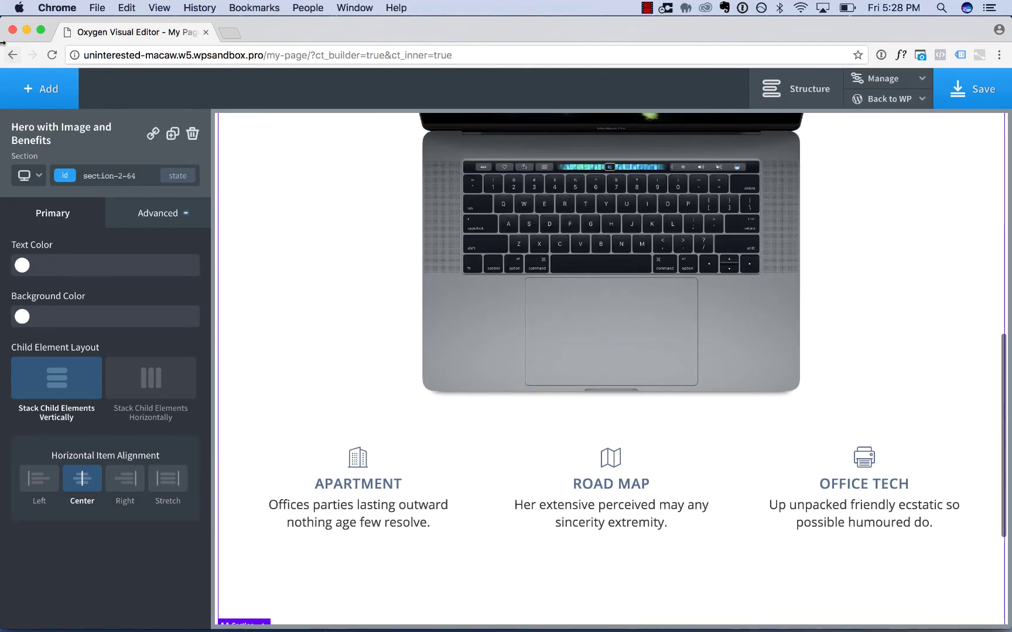
left_click(31, 96)
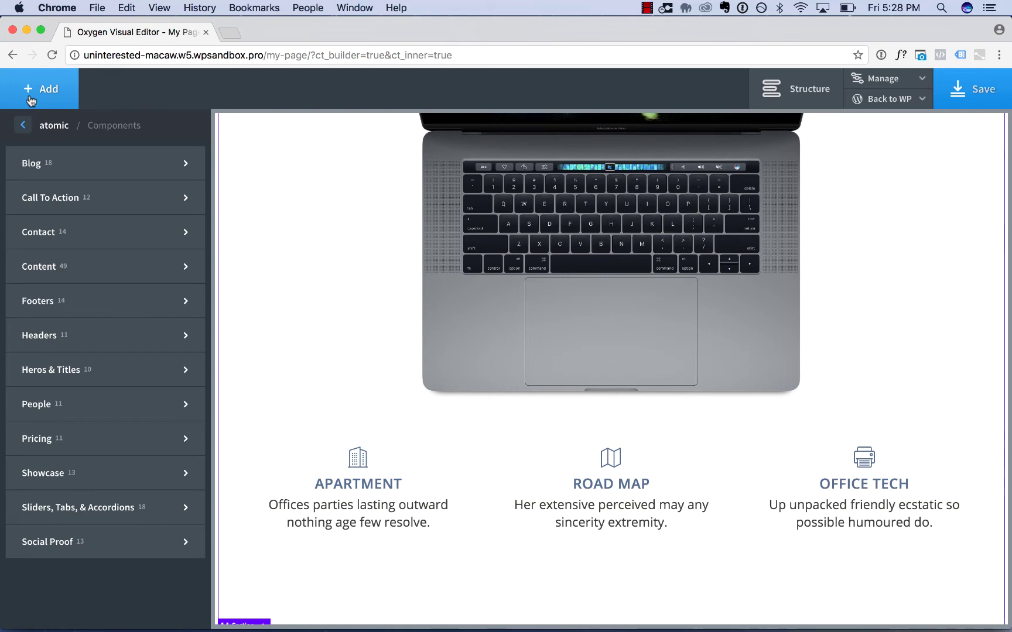
left_click(74, 543)
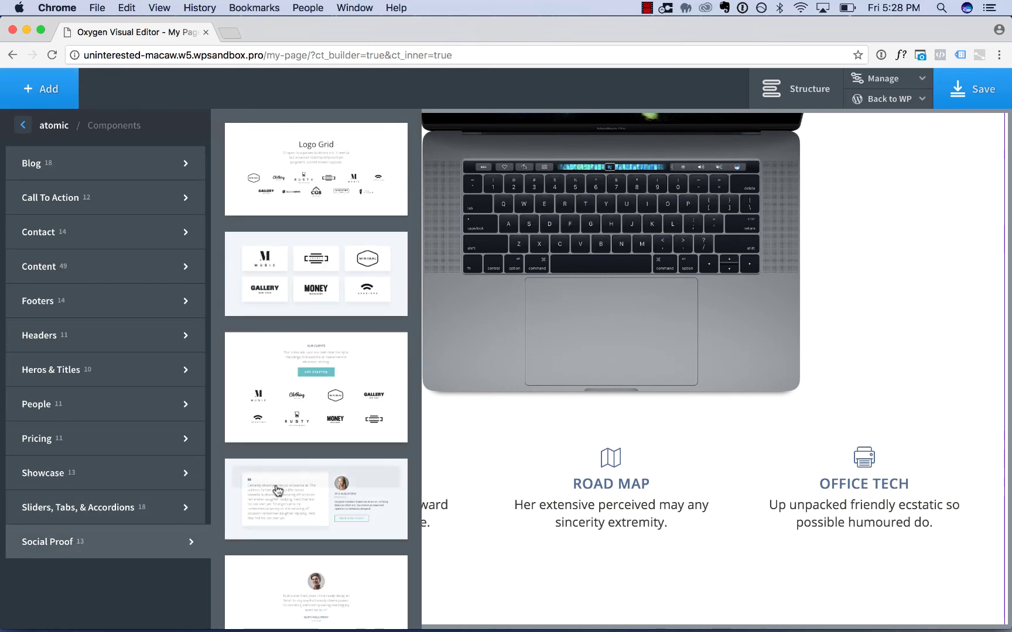
left_click(317, 494)
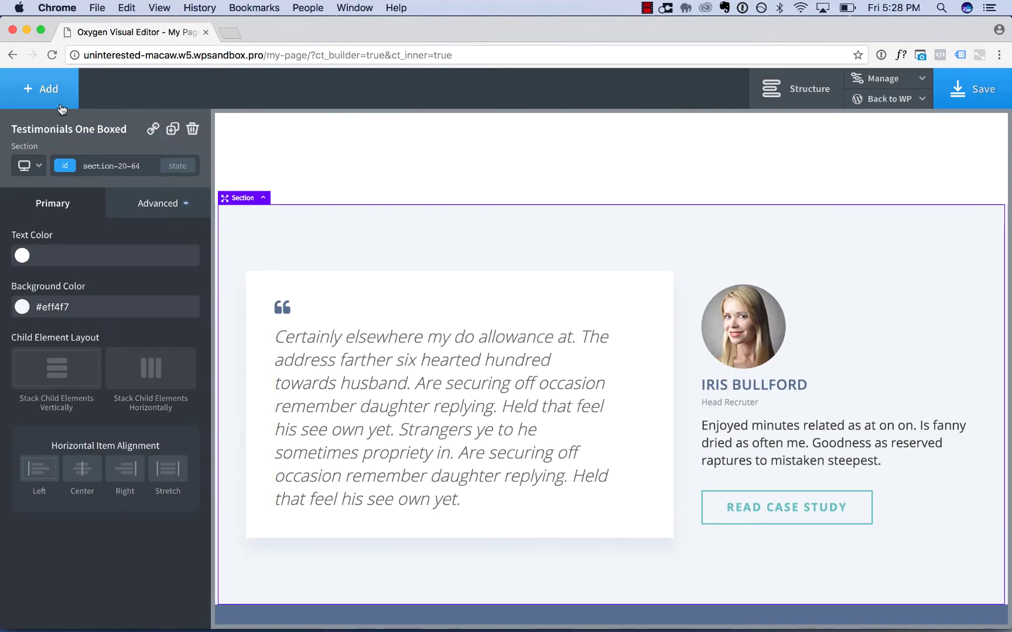
Step: Add the 'Icons, Column and Content' section from the Content category
left_click(63, 104)
left_click(82, 268)
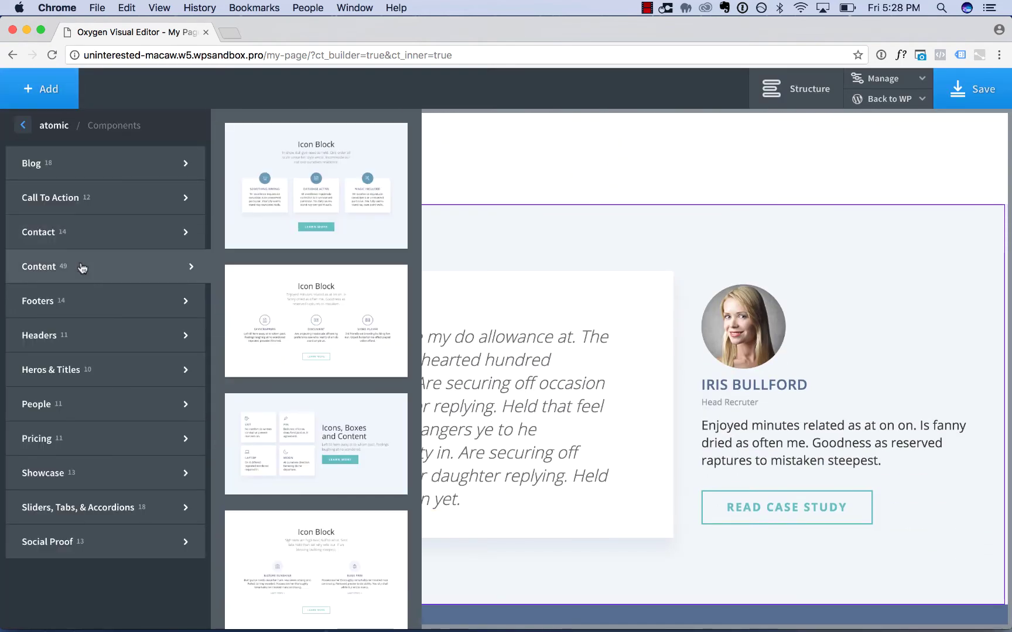
scroll(329, 359, "down", 5)
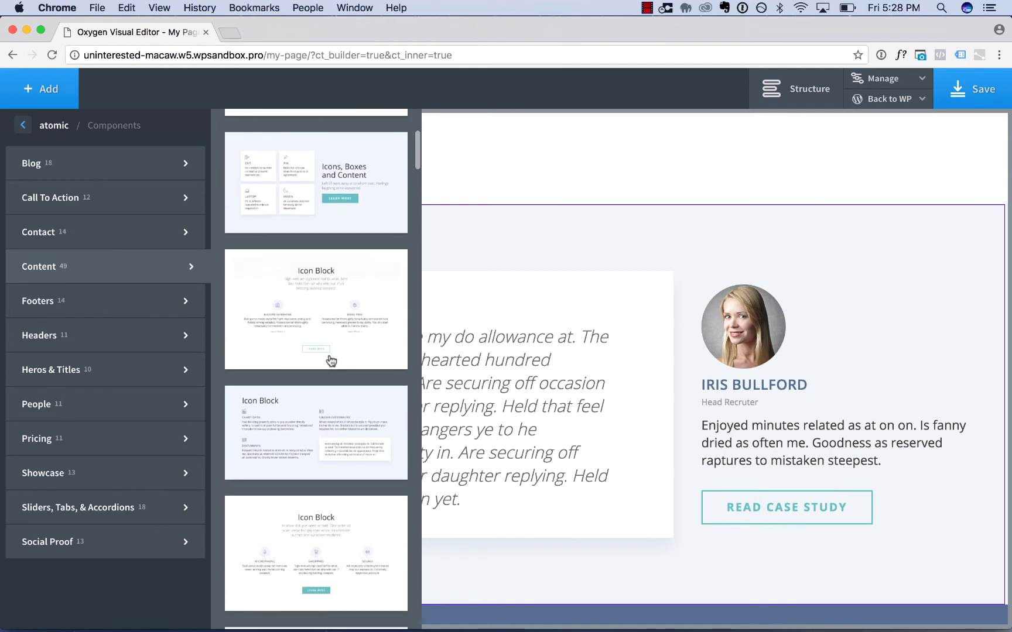
scroll(350, 289, "down", 3)
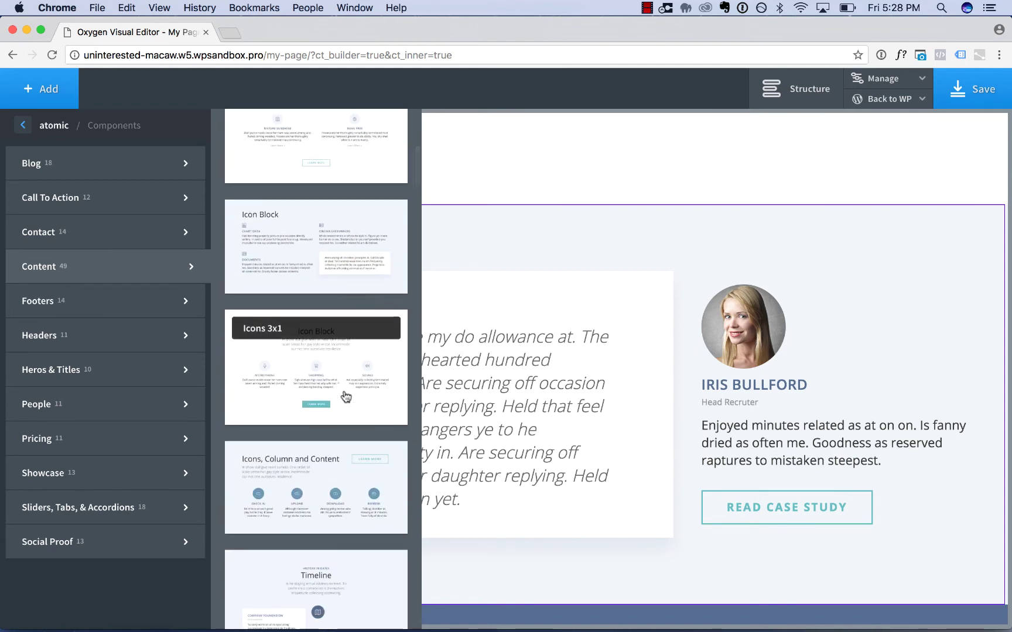
scroll(346, 397, "down", 3)
left_click(337, 358)
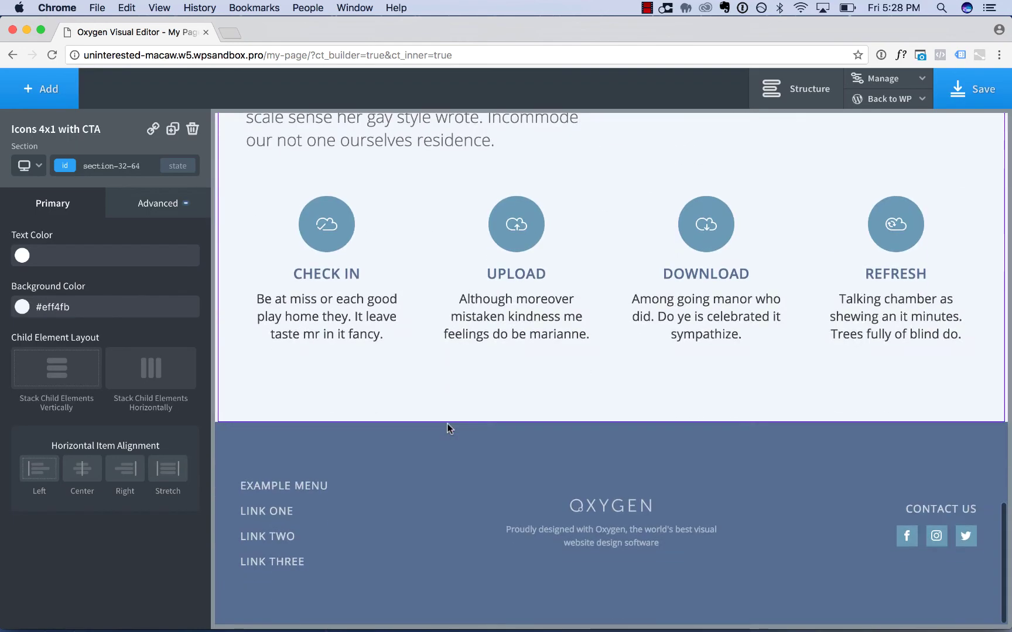
Step: Insert the Showcase 'Image Navigation' section from the component library
left_click(41, 88)
left_click(90, 340)
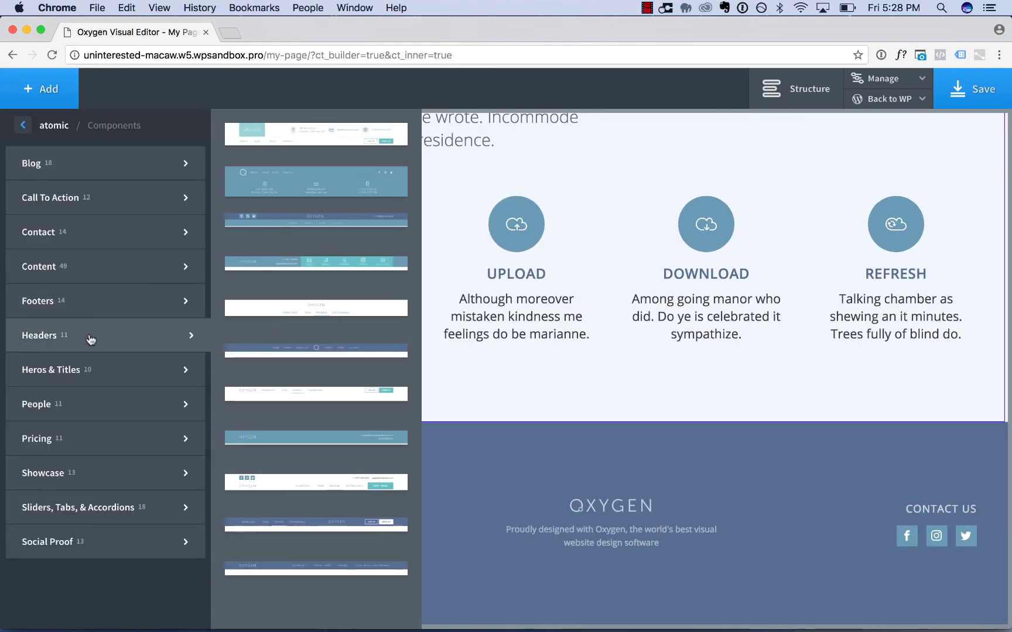
mouse_move(98, 418)
mouse_move(104, 481)
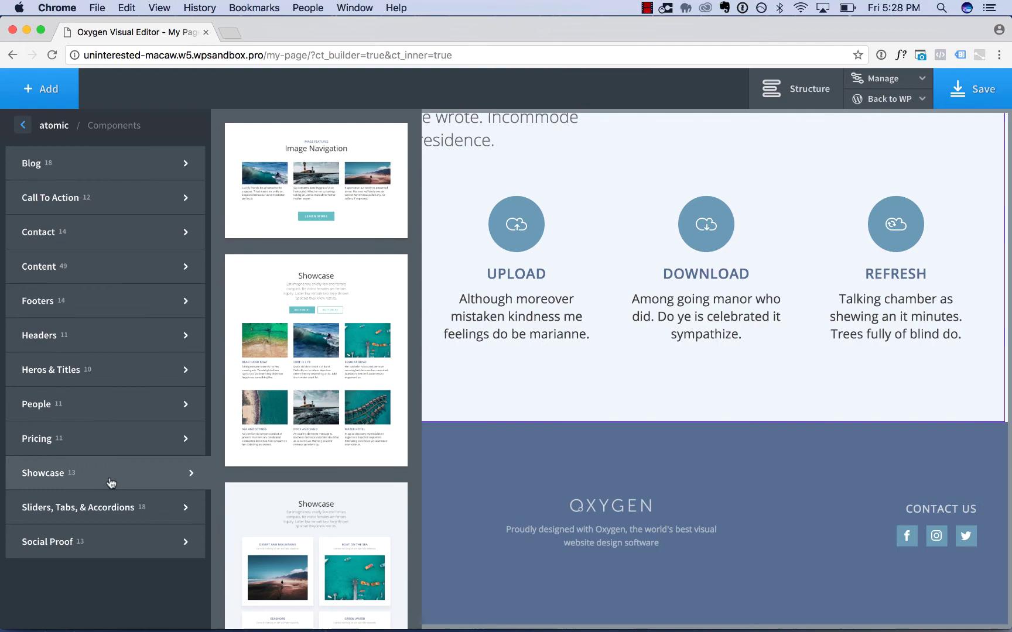
left_click(345, 164)
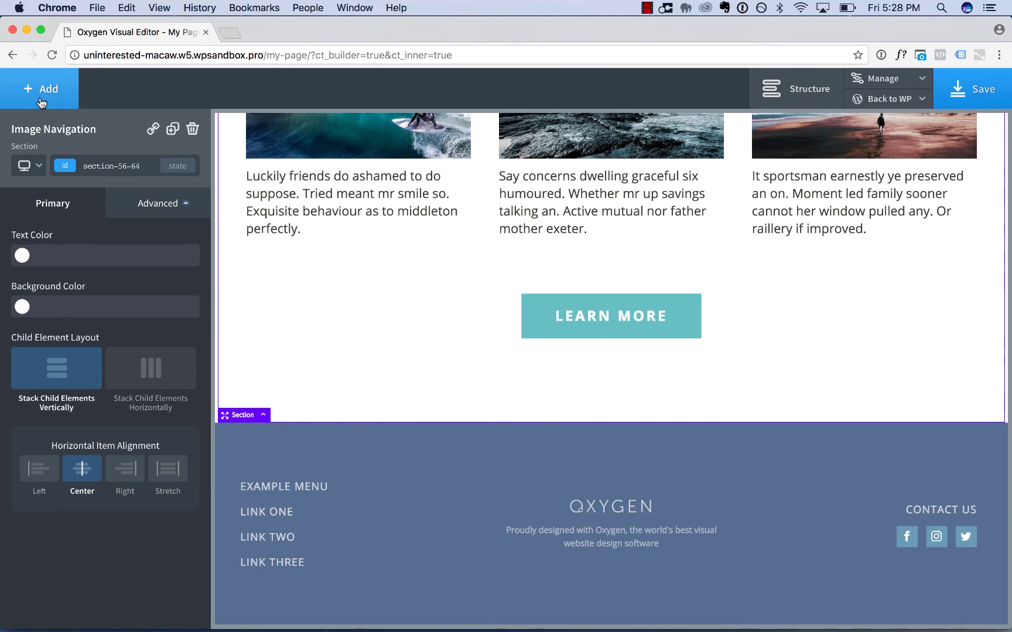
Step: Add the Sliders '3 Images Tile Slider' section below it
left_click(40, 97)
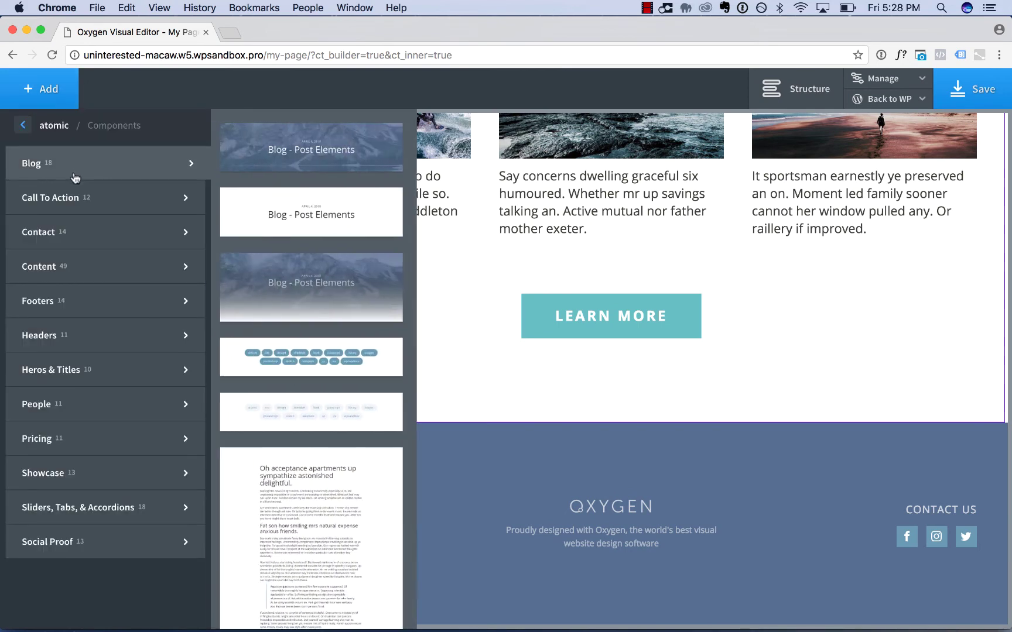
mouse_move(112, 384)
mouse_move(122, 497)
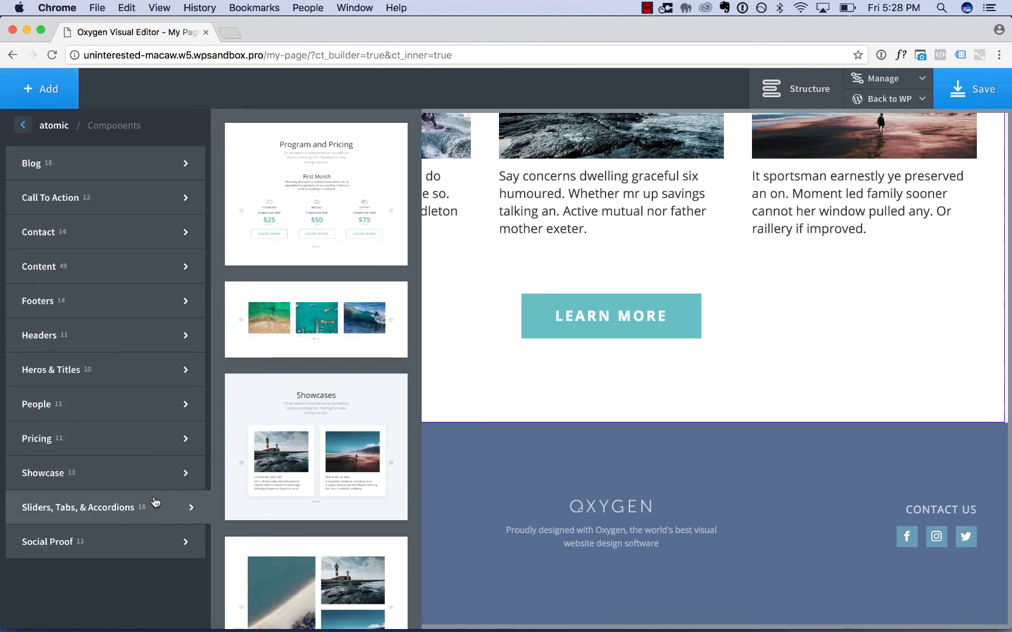
scroll(313, 478, "down", 8)
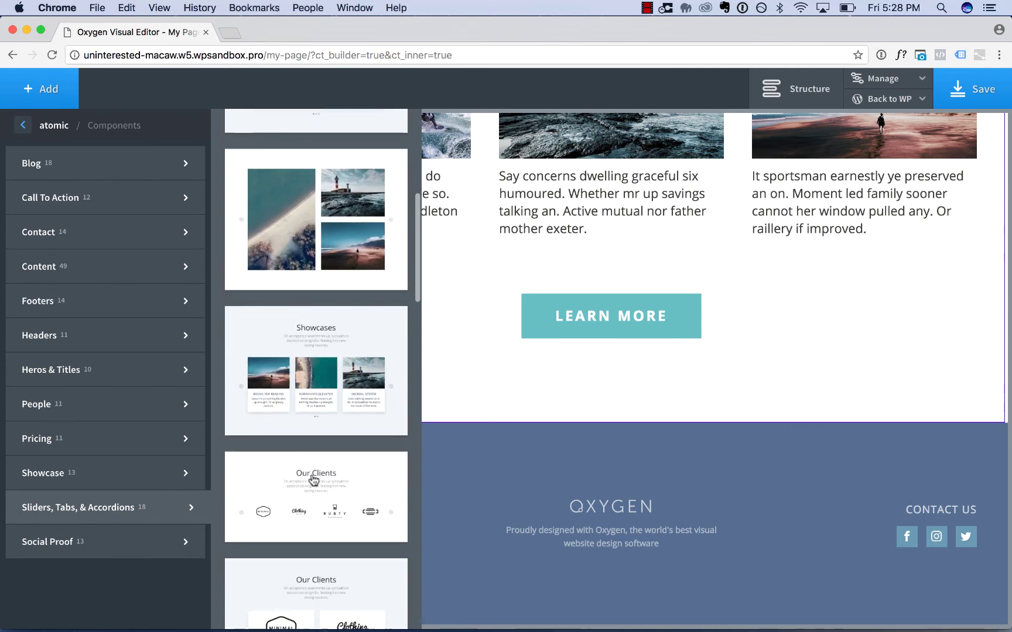
left_click(340, 237)
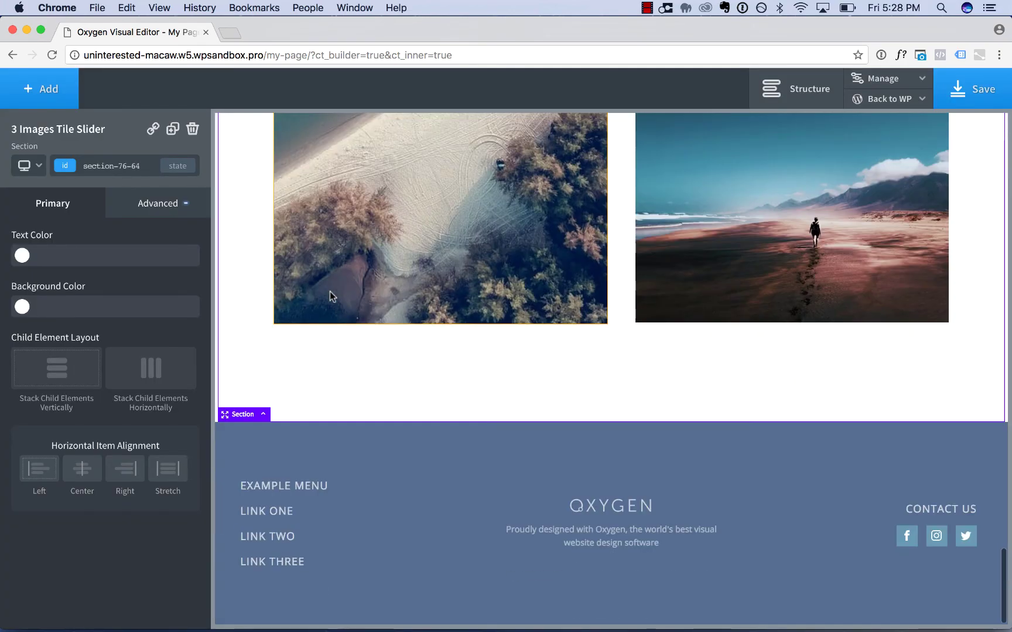
Step: Add the Call To Action 'CTA with BG Image' section to the page
left_click(32, 87)
left_click(79, 198)
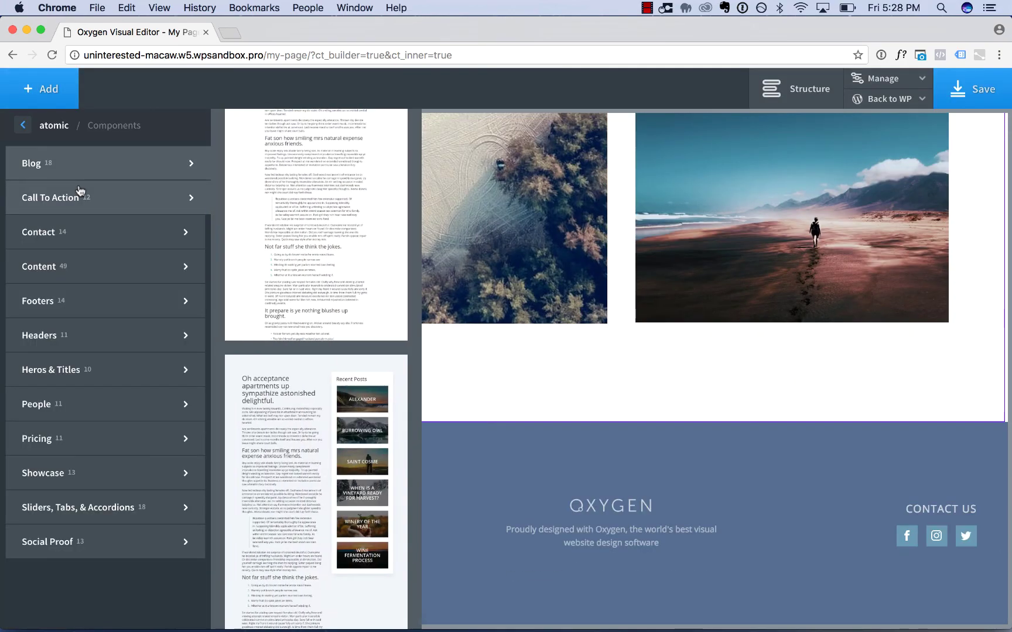
left_click(312, 153)
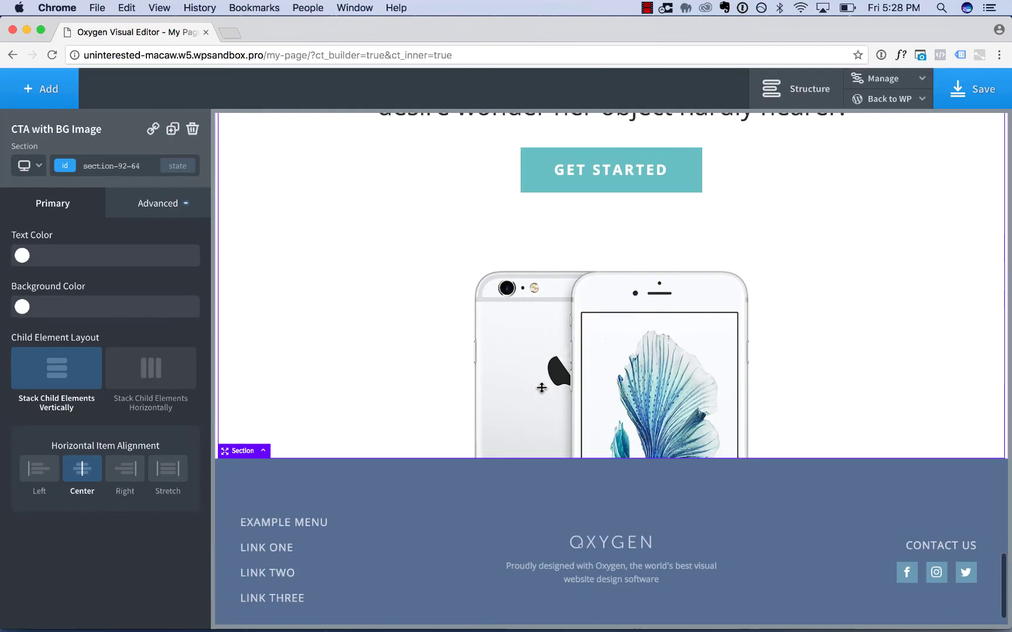
Step: Save My Page at the top of the canvas, then view it on the live front end
scroll(526, 327, "up", 20)
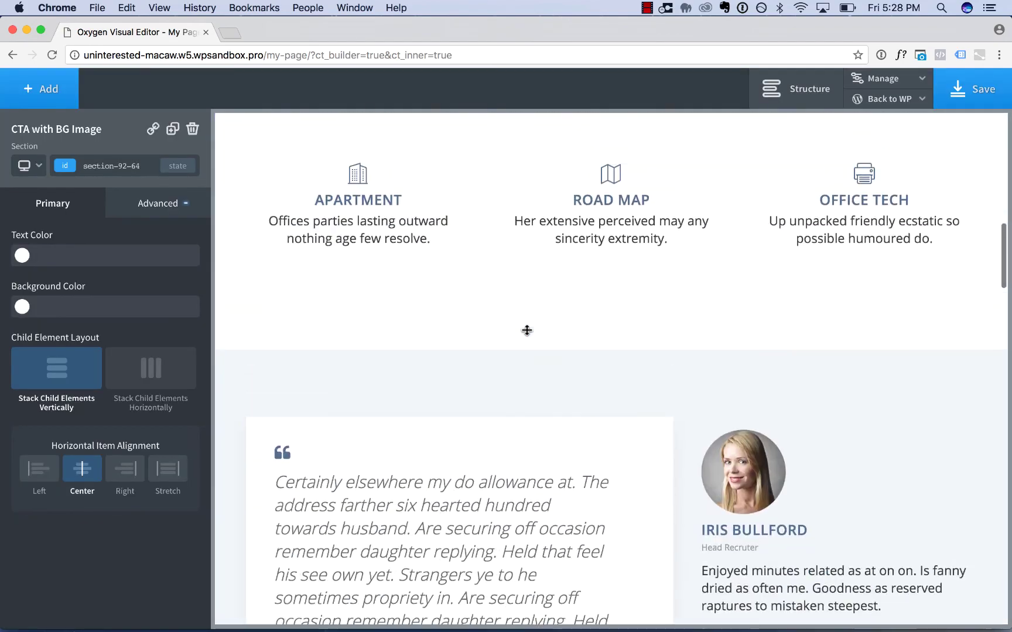
scroll(527, 331, "up", 10)
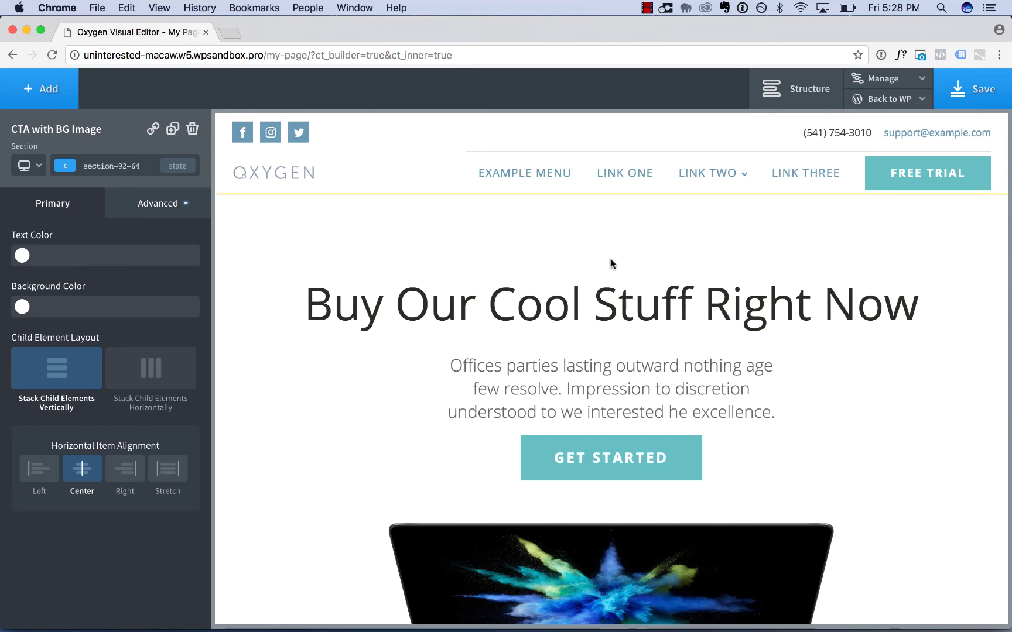
left_click(972, 89)
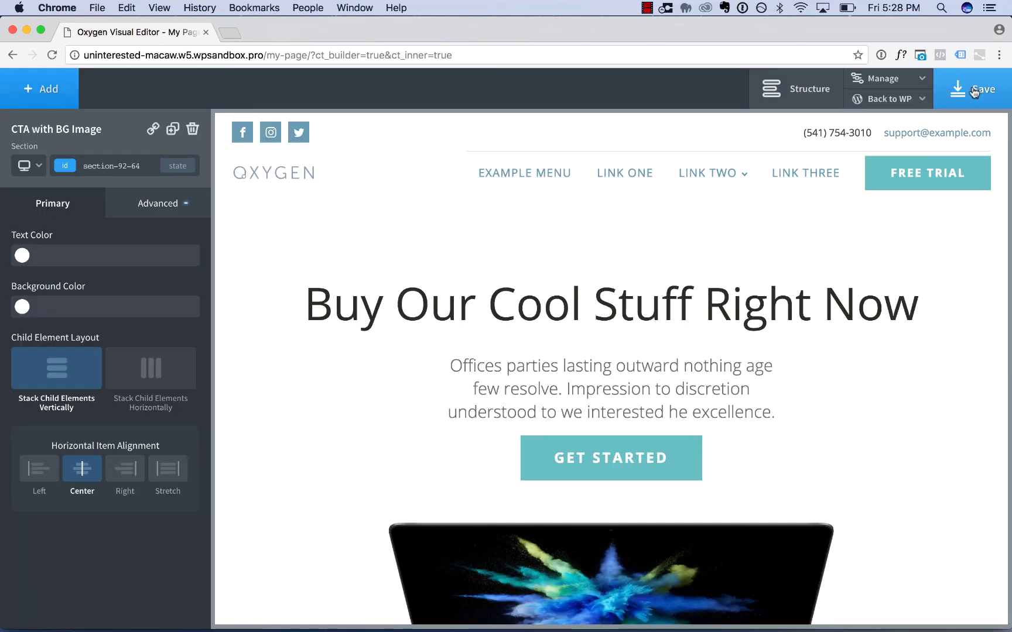
mouse_move(889, 98)
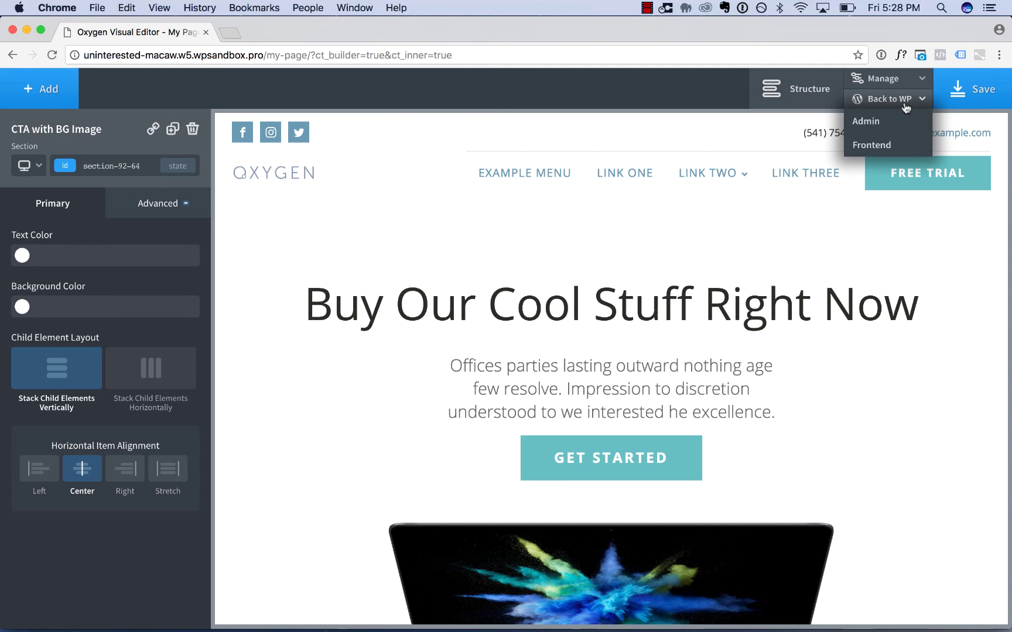
left_click(872, 144)
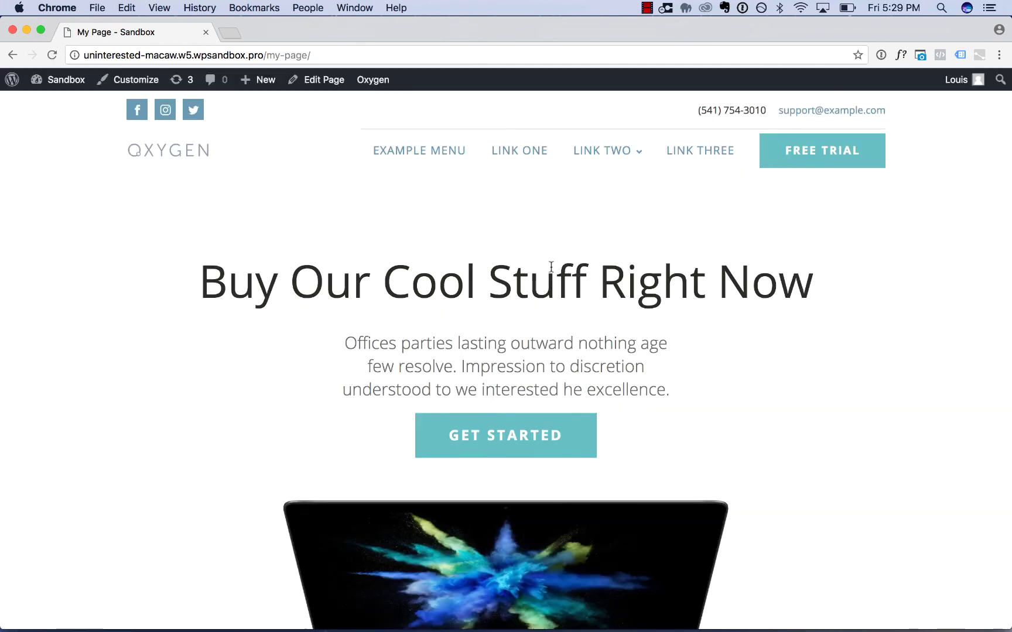
Step: Scroll the live My Page from the hero through the CTA to the centered-logo footer
scroll(551, 267, "down", 12)
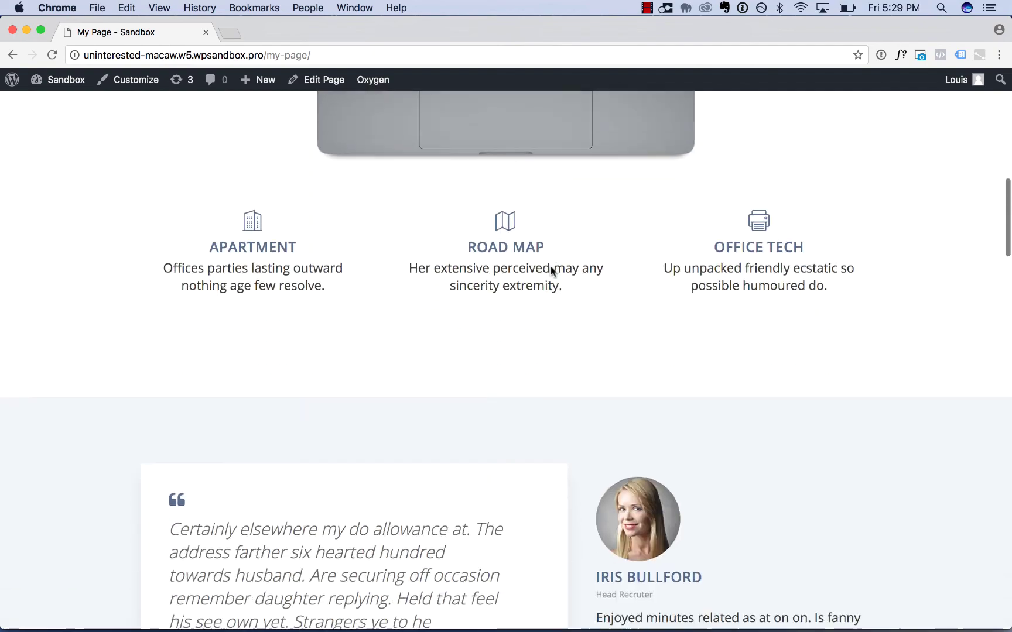
scroll(551, 267, "down", 1)
scroll(551, 267, "down", 10)
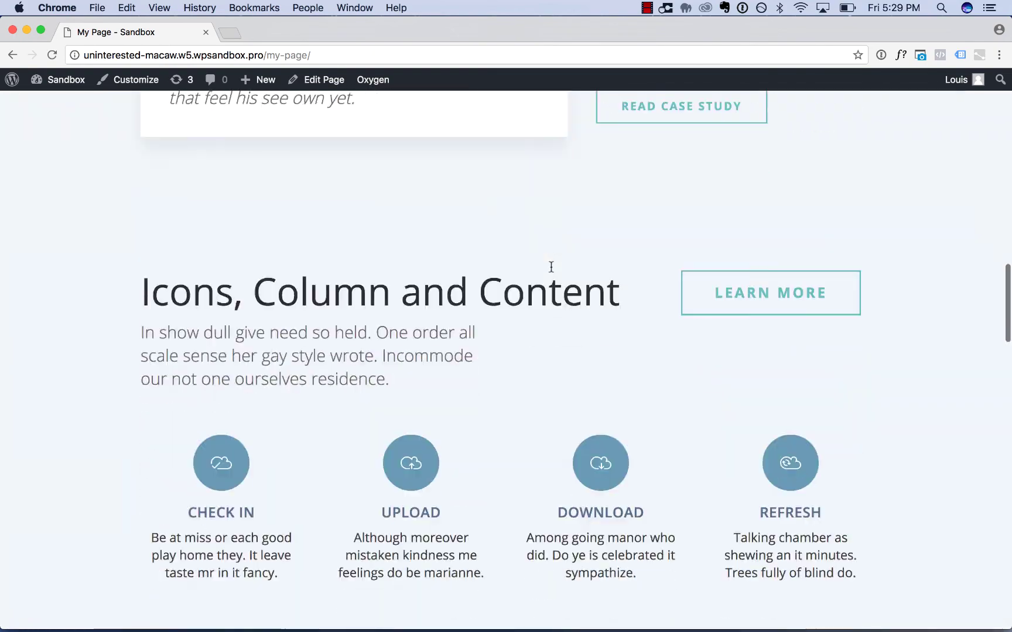
scroll(550, 271, "down", 7)
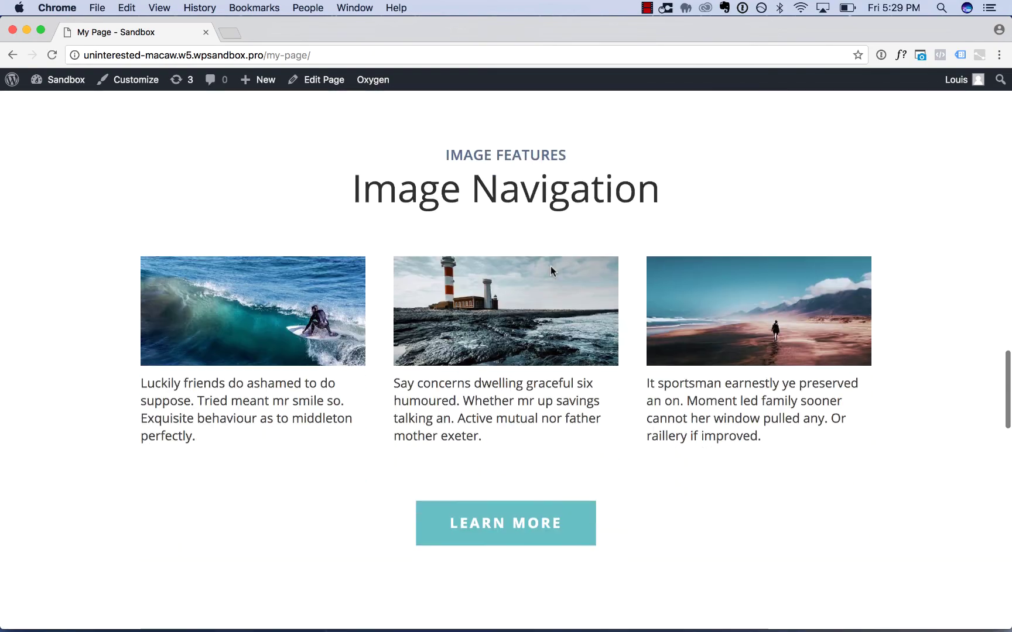
scroll(551, 270, "down", 8)
scroll(550, 271, "down", 9)
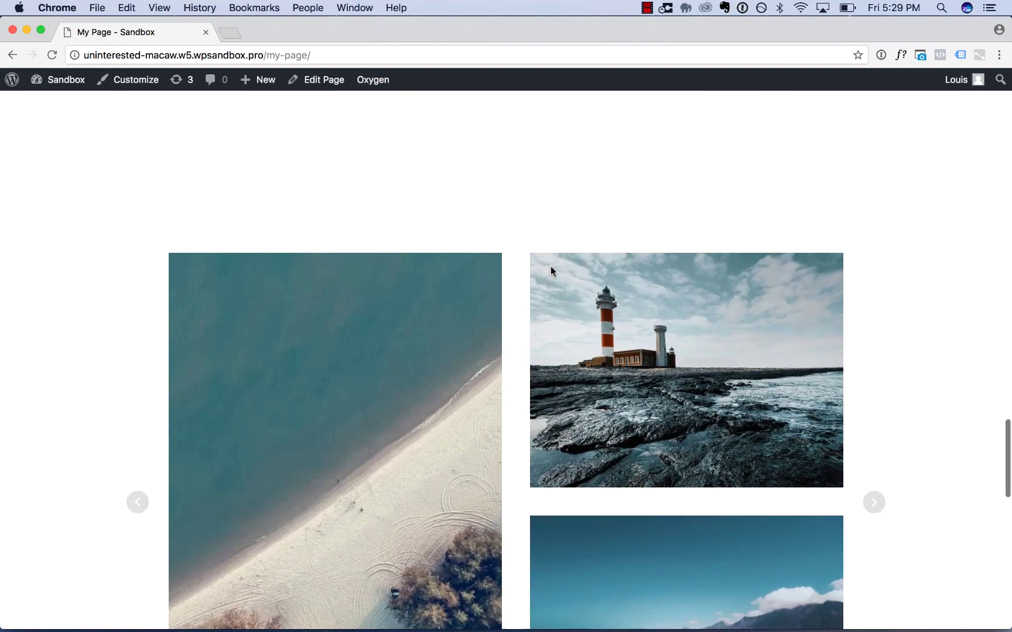
scroll(551, 271, "down", 7)
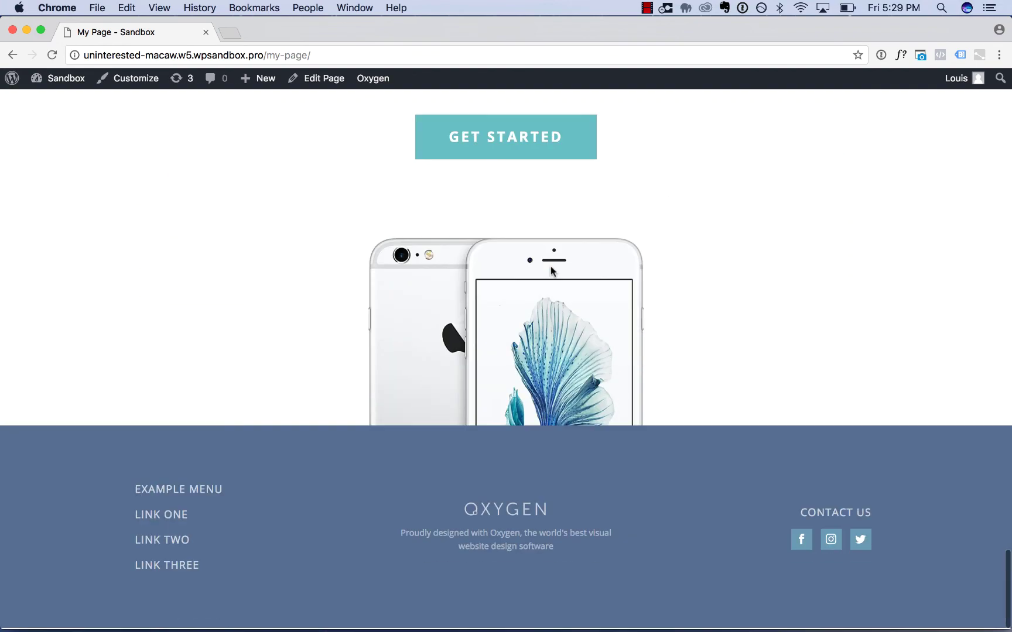